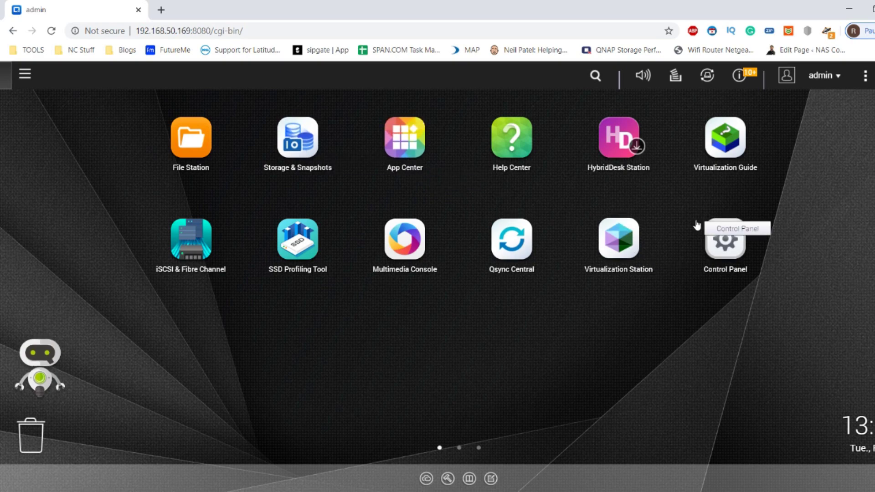
- Review the TS-251D's firmware 4.4.1.1146, Celeron J4005 CPU and 4 GB memory in Control Panel, then close it
{"action": "left_click", "coordinate": [725, 239]}
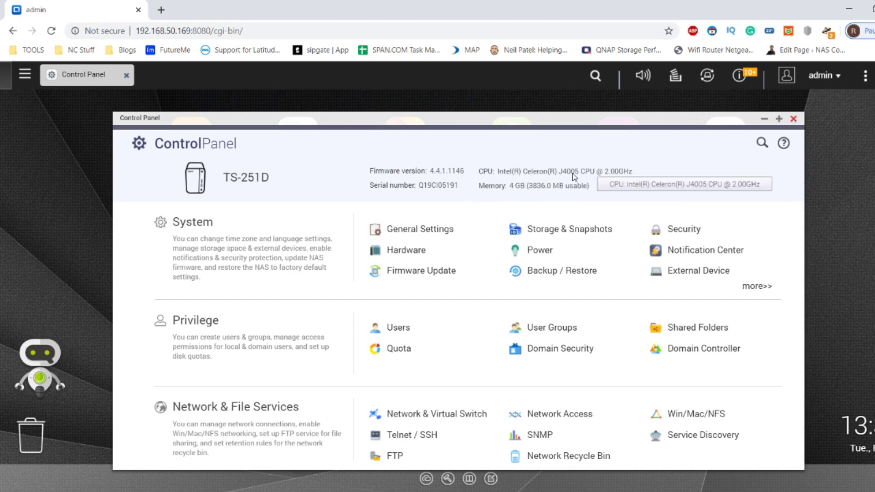
{"action": "left_click", "coordinate": [793, 119]}
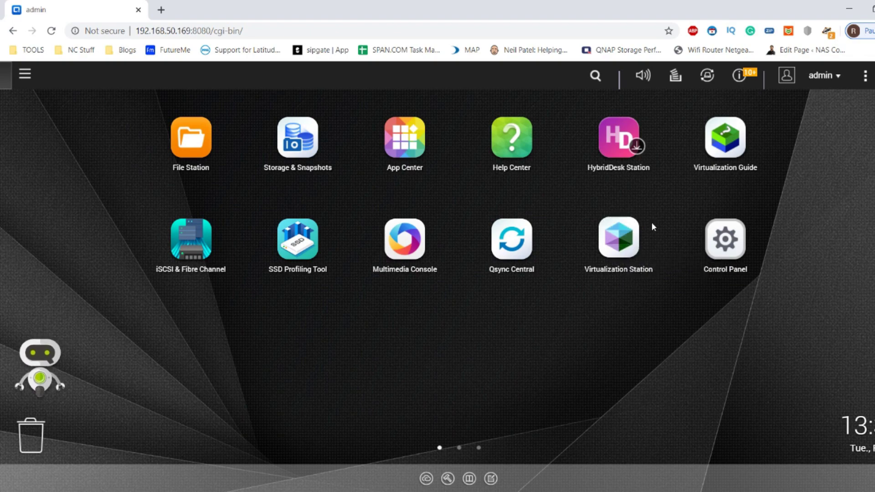
- Open Virtualization Station, dismiss the VM Marketplace welcome, check background download tasks, then close it
{"action": "left_click", "coordinate": [614, 227]}
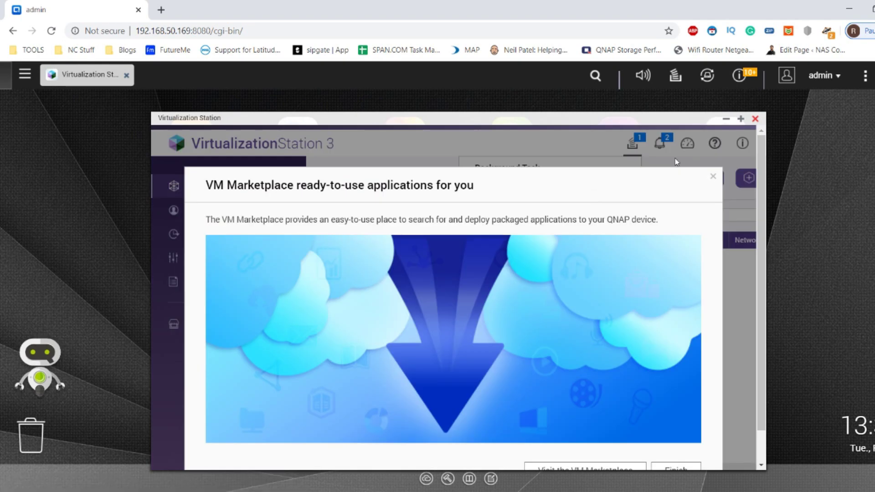
{"action": "left_click", "coordinate": [712, 176]}
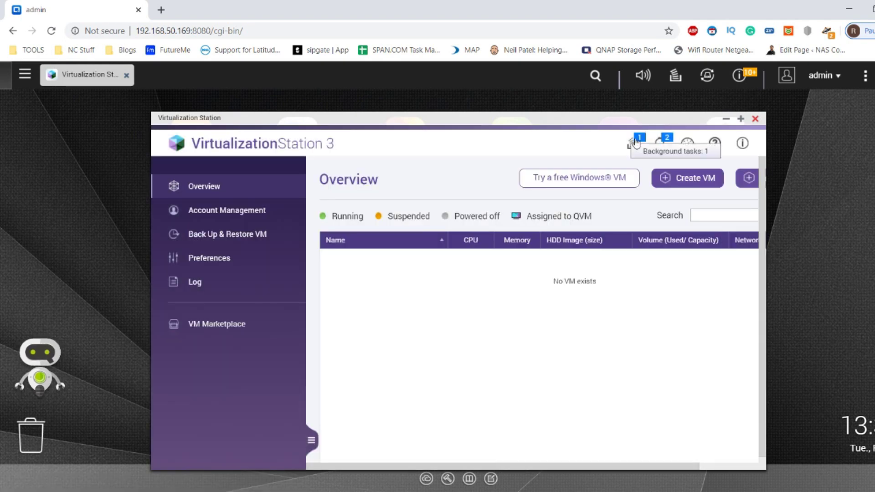
{"action": "left_click", "coordinate": [632, 146]}
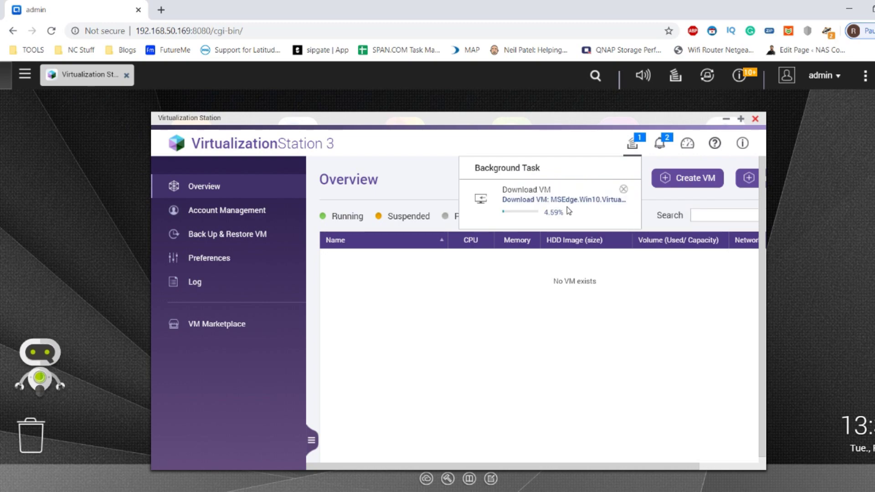
{"action": "left_click", "coordinate": [687, 143]}
{"action": "left_click", "coordinate": [754, 119]}
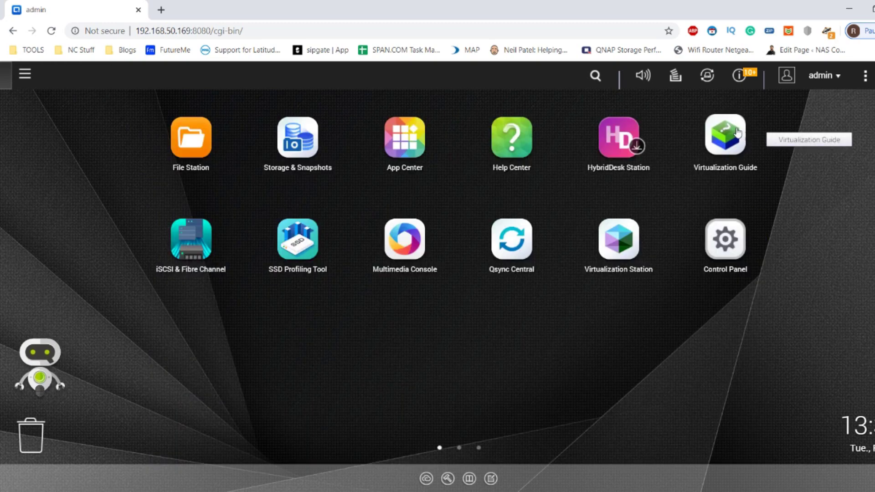
- Install Linux Station from App Center's QTS Essentials, together with the required Container Station
{"action": "left_click", "coordinate": [404, 143]}
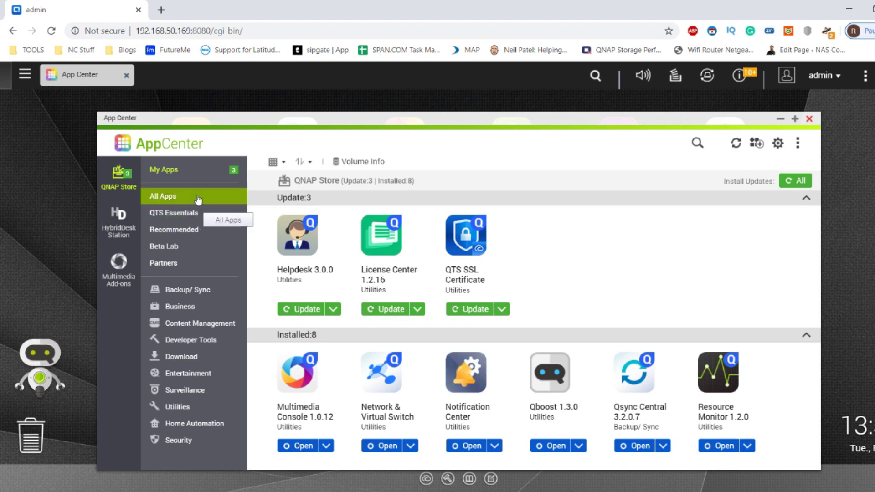
{"action": "left_click", "coordinate": [198, 213]}
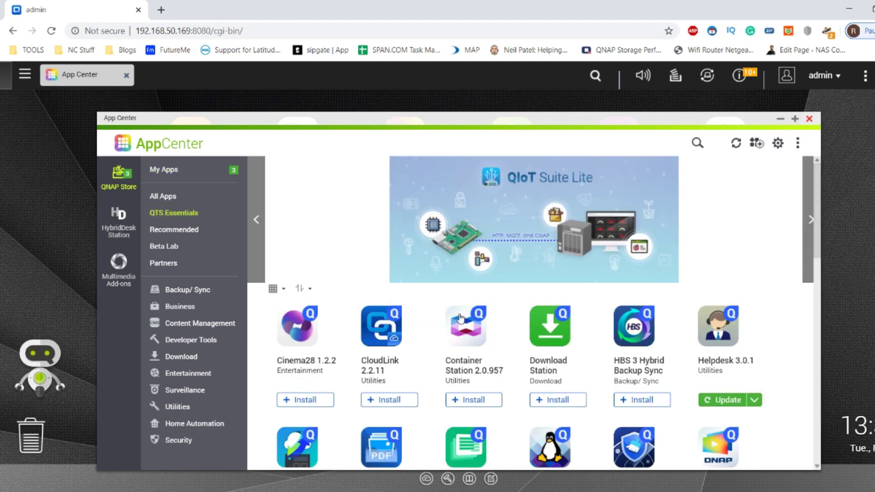
{"action": "scroll", "coordinate": [547, 341], "scroll_direction": "down", "scroll_amount": 3}
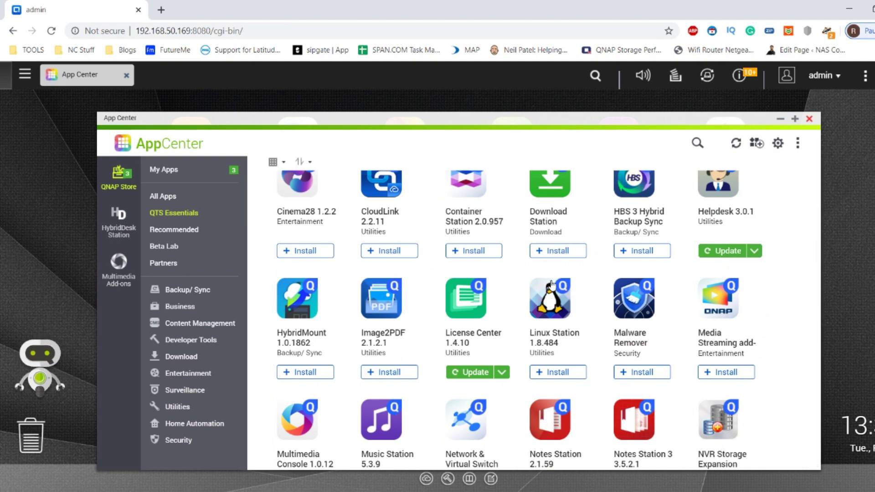
{"action": "left_click", "coordinate": [559, 374]}
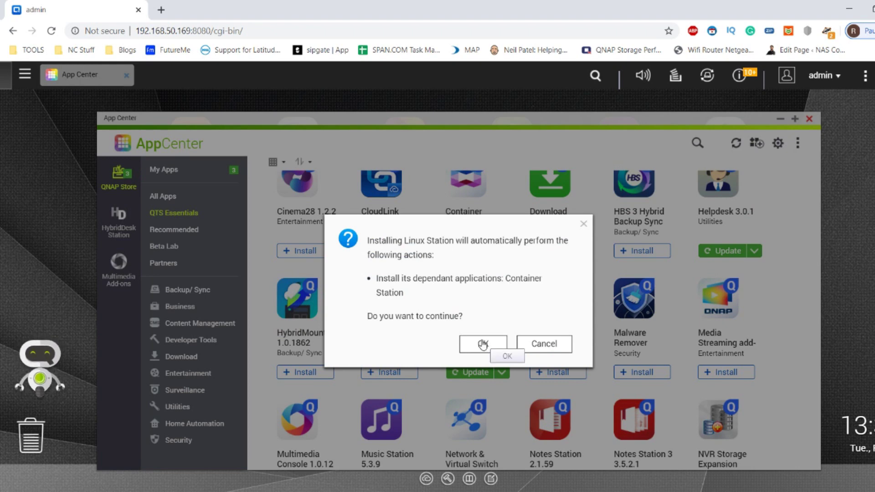
{"action": "left_click", "coordinate": [482, 345]}
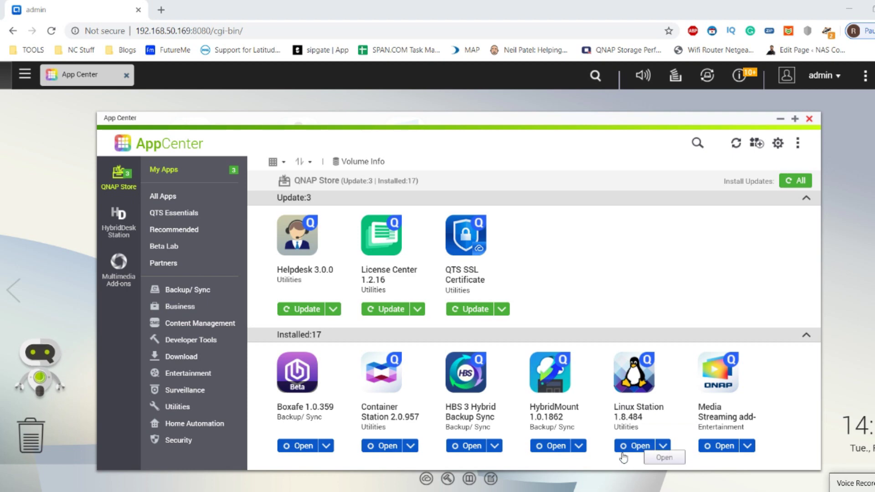
{"action": "left_click", "coordinate": [25, 75]}
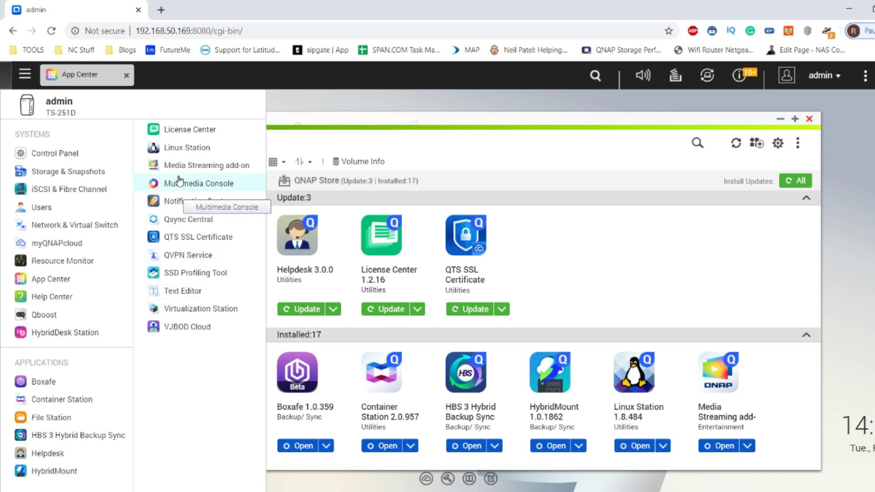
- Minimize App Center, close the main menu and launch Linux Station from the desktop
{"action": "left_click", "coordinate": [780, 119]}
{"action": "left_click", "coordinate": [292, 160]}
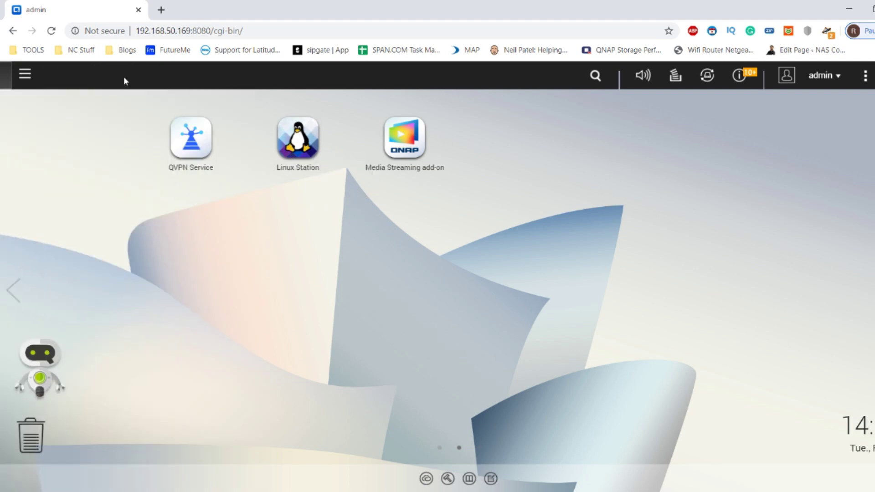
{"action": "left_click", "coordinate": [290, 133]}
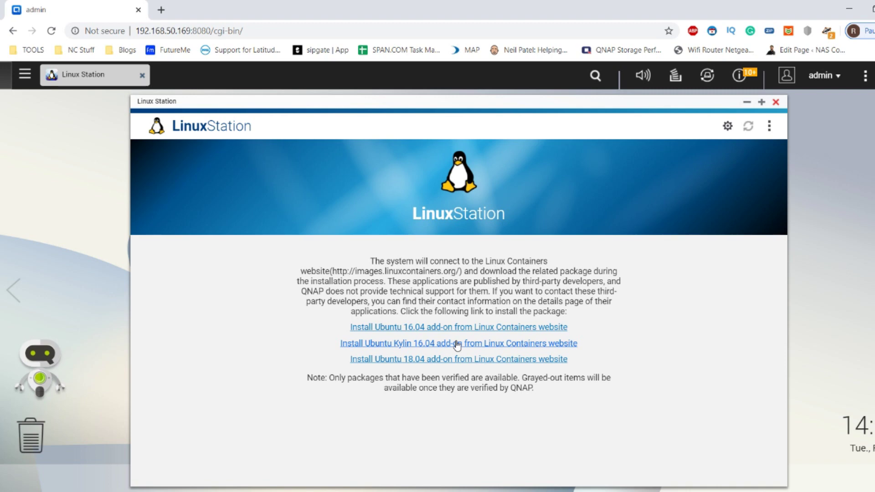
- Install the Ubuntu 18.04 add-on from Linux Containers in Linux Station
{"action": "left_click", "coordinate": [419, 359]}
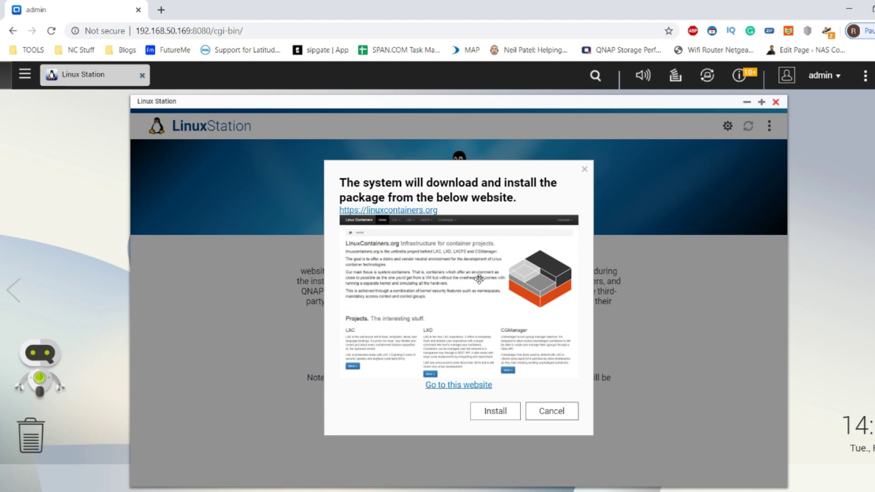
{"action": "left_click", "coordinate": [487, 412]}
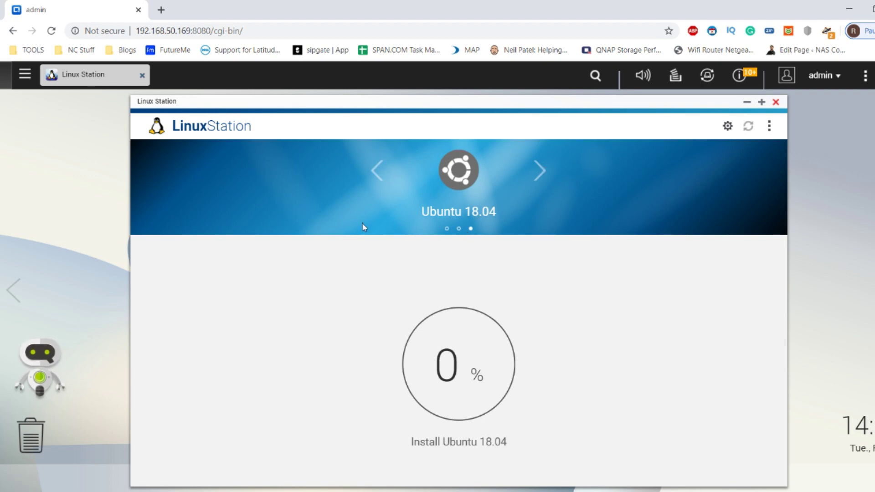
{"action": "left_click", "coordinate": [25, 75]}
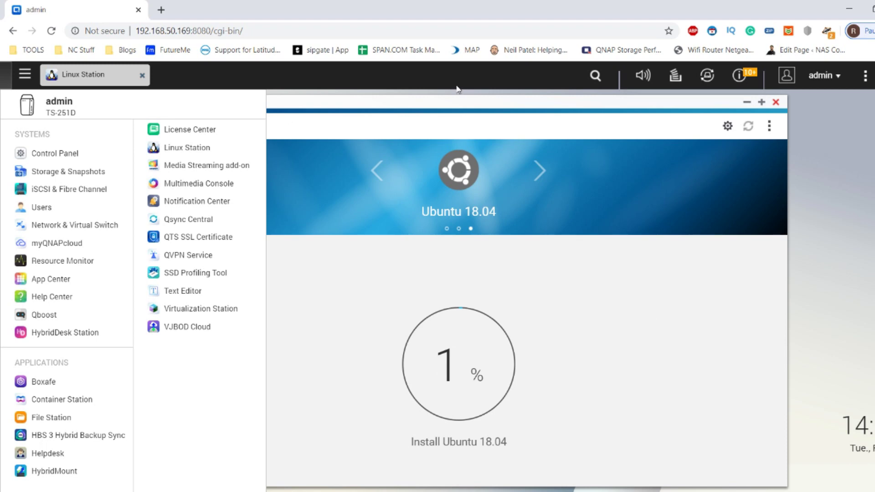
{"action": "left_click", "coordinate": [450, 102]}
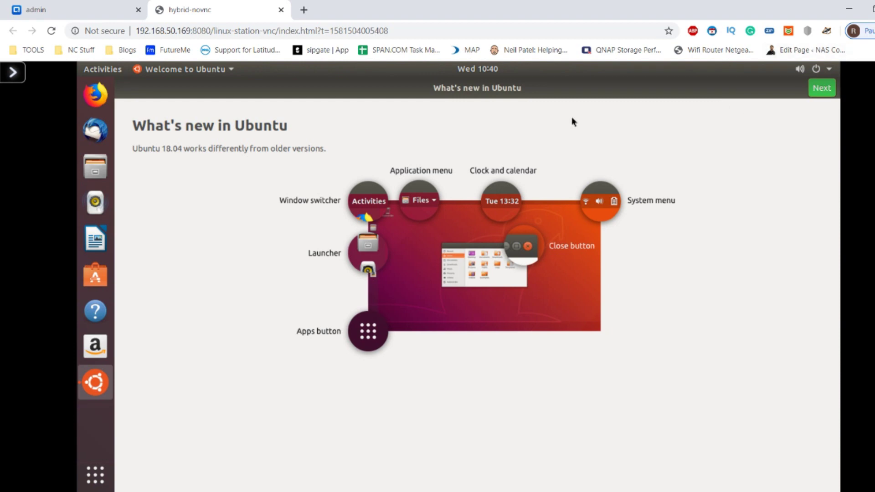
- Check Linux Station's status in the QTS admin tab, then return to the Ubuntu remote desktop tab
{"action": "left_click", "coordinate": [69, 10]}
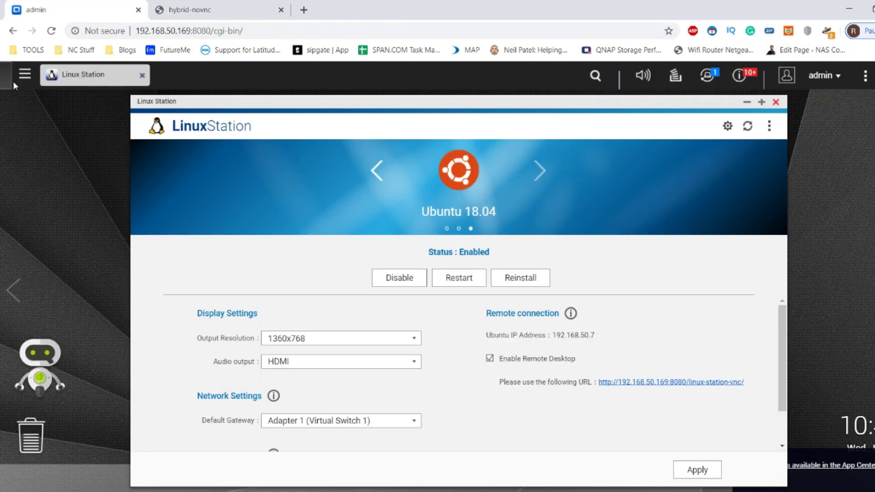
{"action": "left_click", "coordinate": [25, 79]}
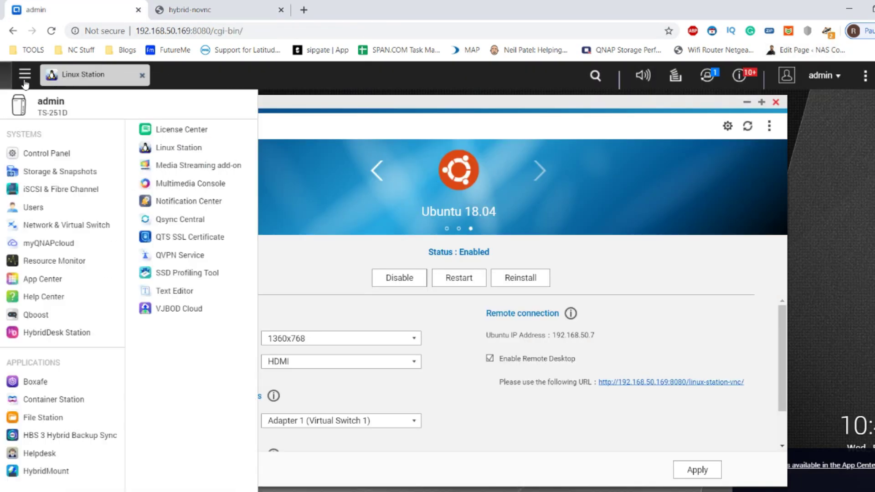
{"action": "left_click", "coordinate": [200, 6]}
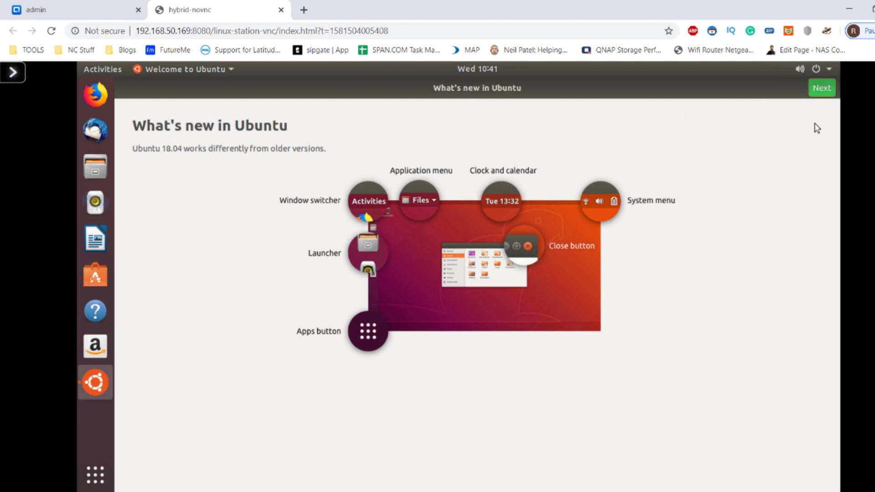
- Step through the welcome tour's What's new, Livepatch and Help improve Ubuntu pages and finish it
{"action": "left_click", "coordinate": [821, 89]}
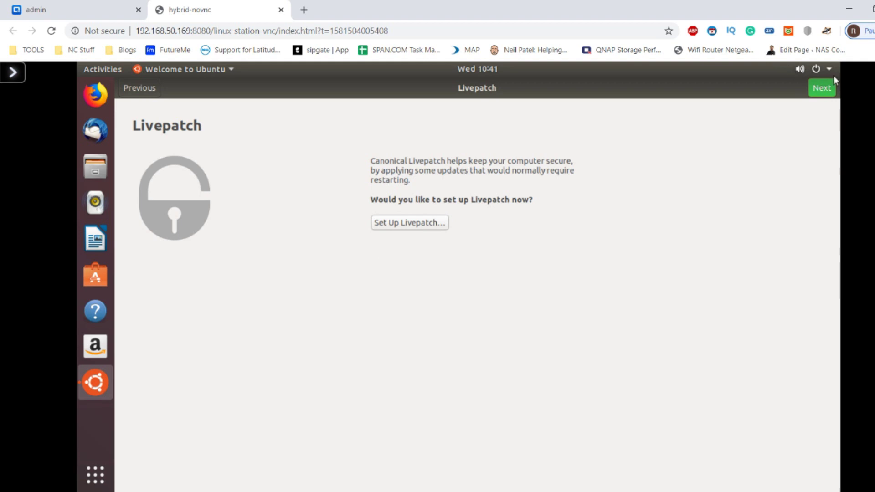
{"action": "left_click", "coordinate": [821, 89]}
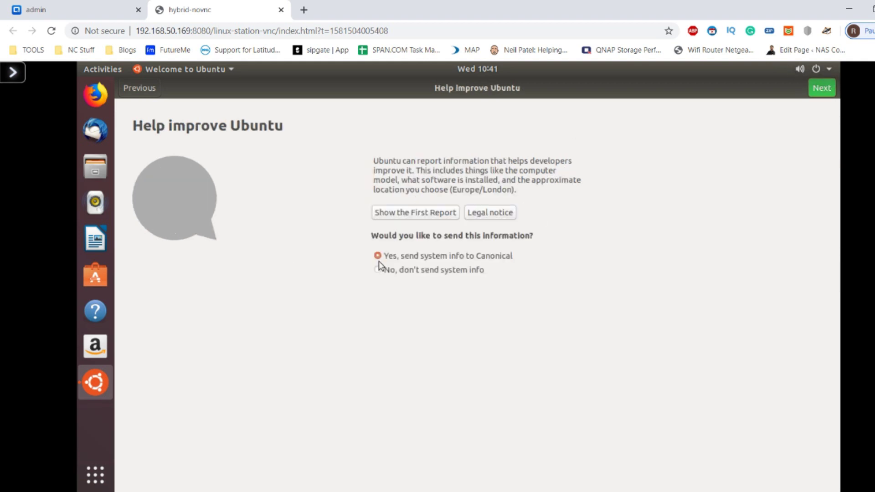
{"action": "left_click", "coordinate": [826, 88]}
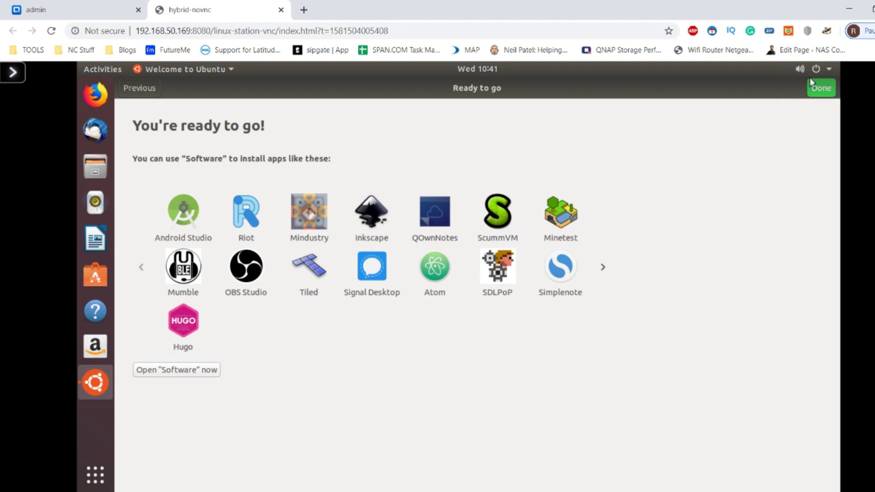
{"action": "left_click", "coordinate": [821, 89]}
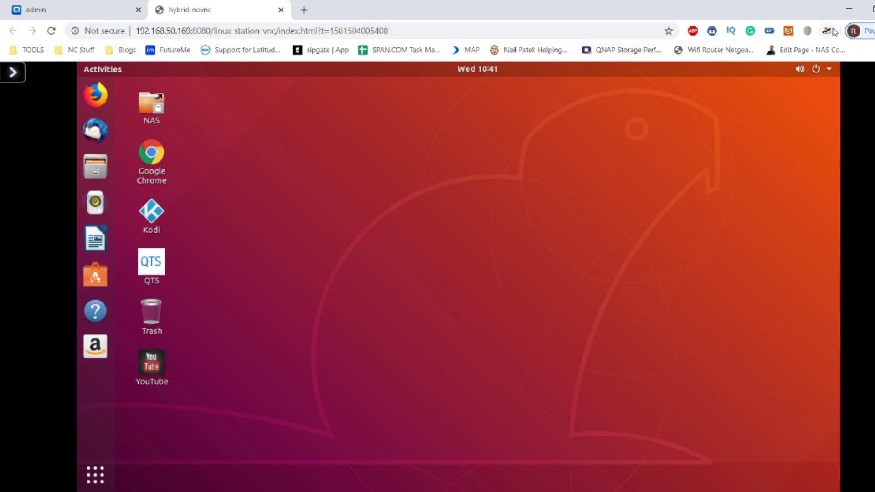
{"action": "left_click", "coordinate": [830, 69]}
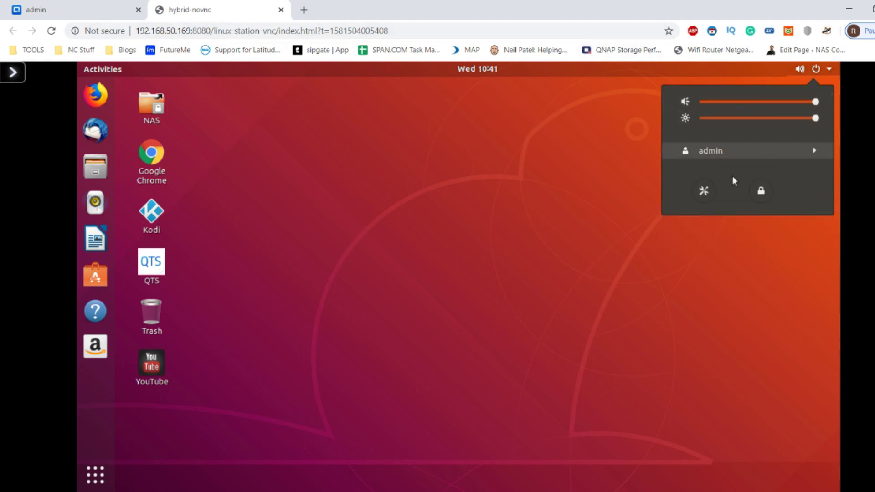
- In Ubuntu Settings, turn Sharing on and view the Screen Sharing options
{"action": "left_click", "coordinate": [706, 190]}
{"action": "left_click", "coordinate": [46, 8]}
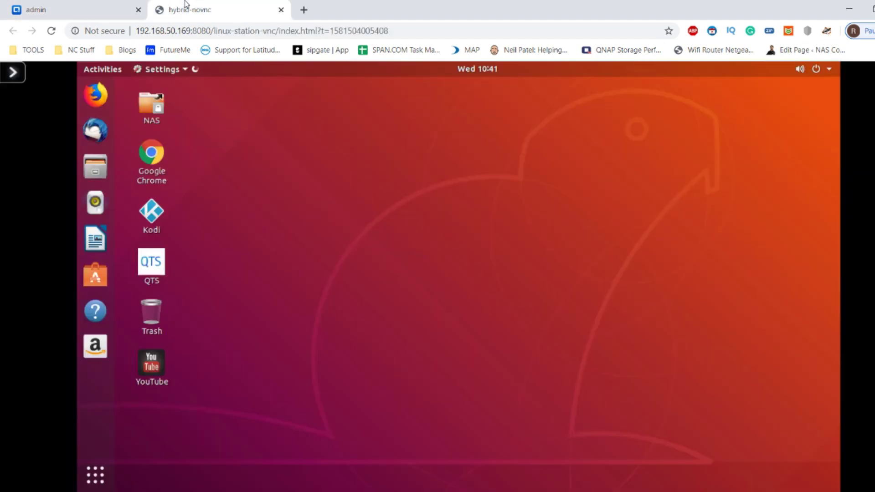
{"action": "left_click", "coordinate": [182, 9]}
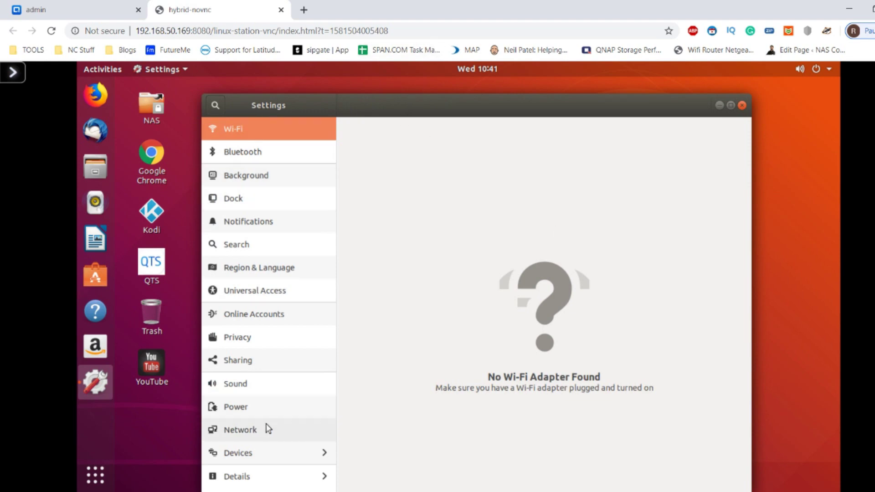
{"action": "left_click", "coordinate": [275, 361]}
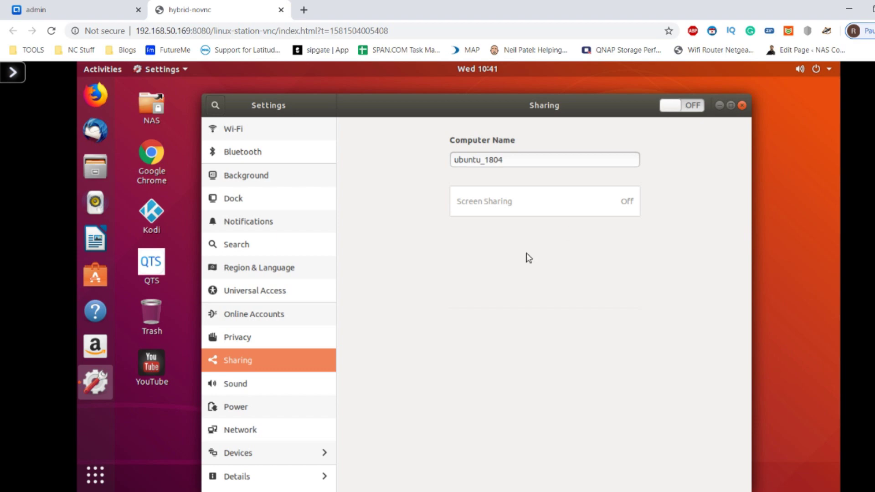
{"action": "left_click", "coordinate": [678, 111]}
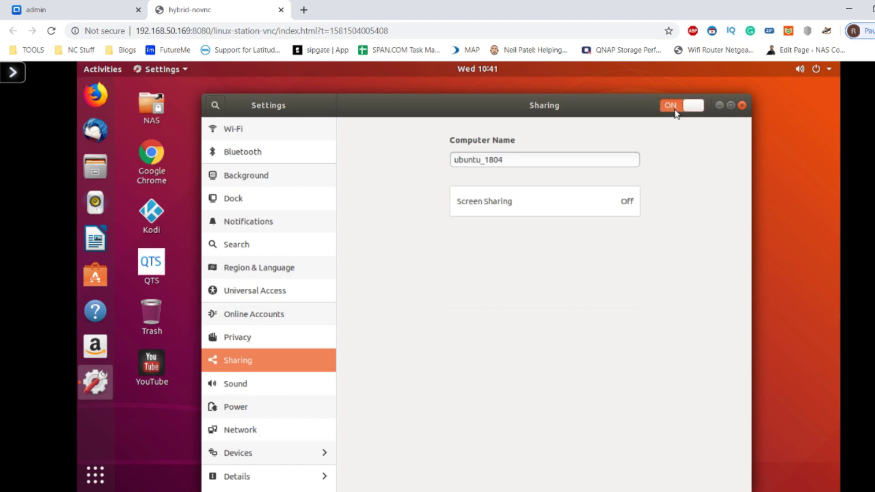
{"action": "left_click", "coordinate": [617, 205]}
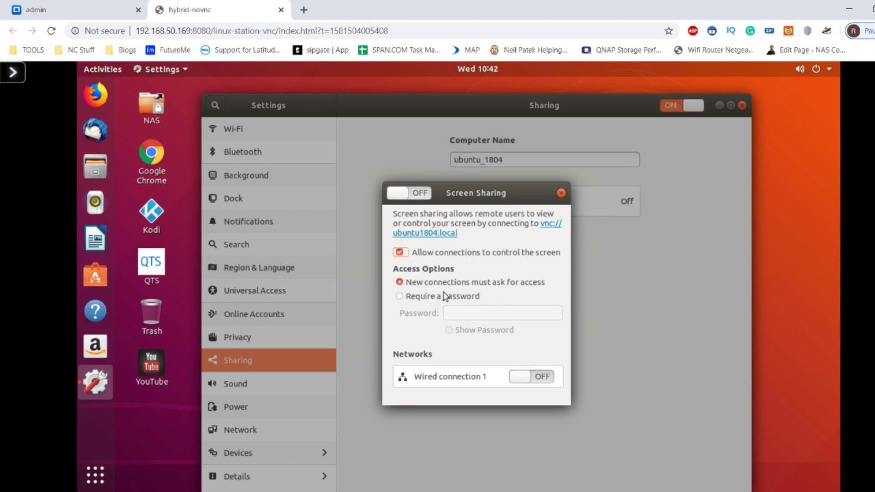
- Turn Sharing back off, close Settings and dismiss the 554.5 MB Software Updater prompt
{"action": "left_click", "coordinate": [562, 193]}
{"action": "left_click", "coordinate": [692, 108]}
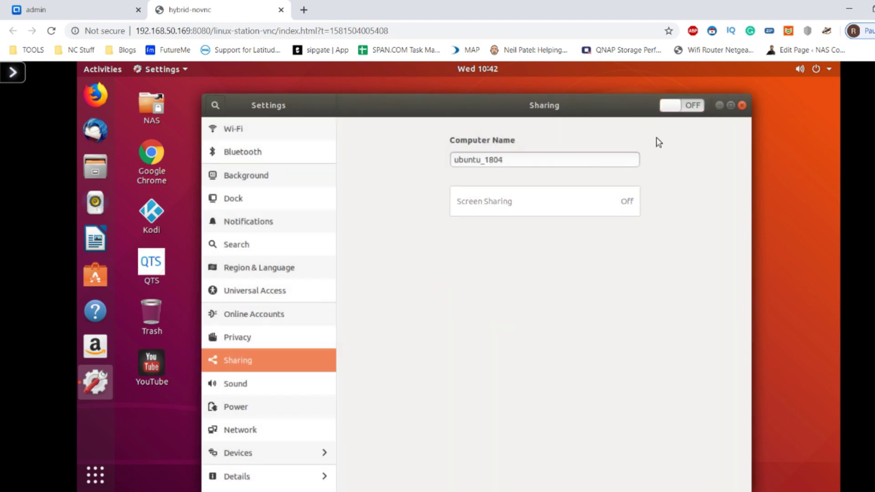
{"action": "left_click", "coordinate": [742, 106]}
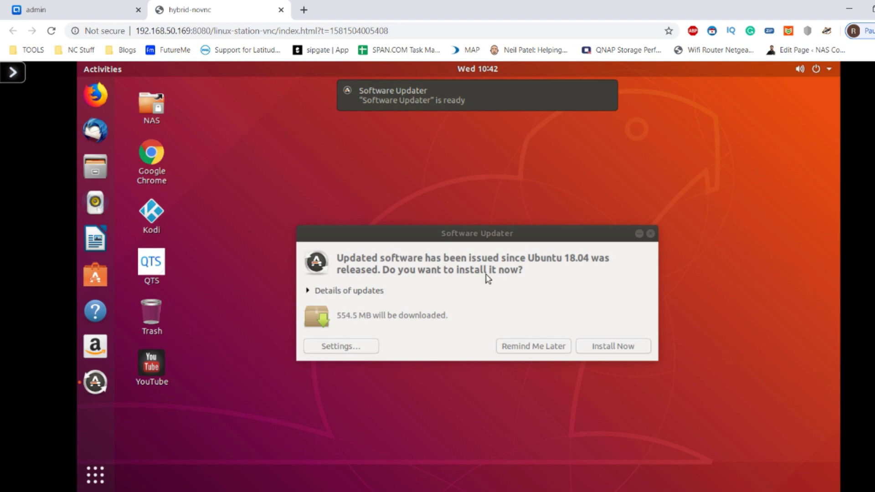
{"action": "left_click", "coordinate": [650, 233]}
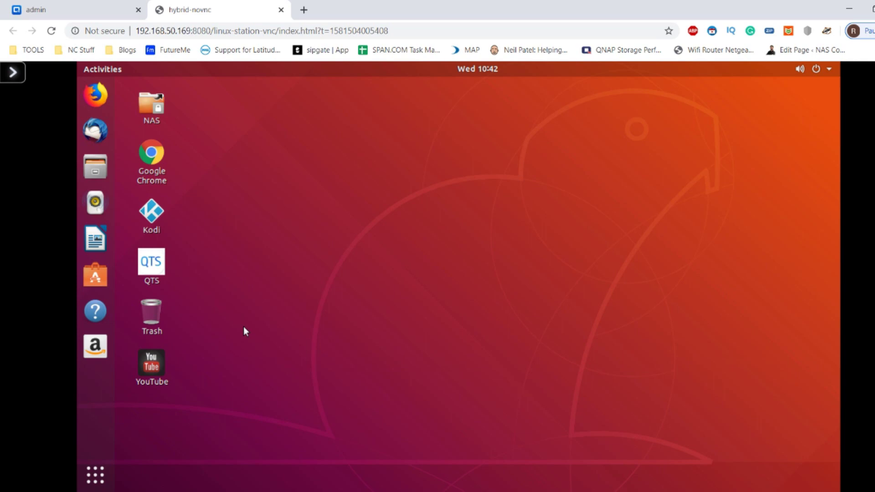
- Open Resource Monitor beside Linux Station and view Storage Resource, then System Resource CPU usage
{"action": "left_click", "coordinate": [82, 5]}
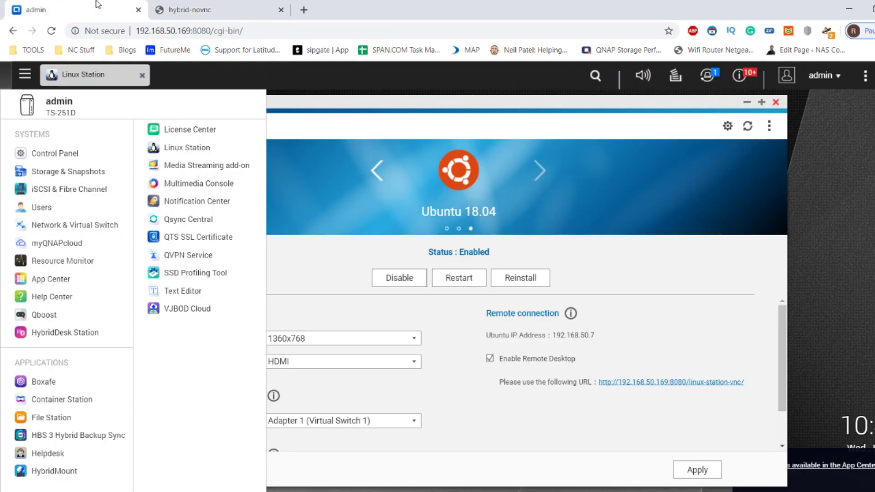
{"action": "left_click", "coordinate": [606, 101]}
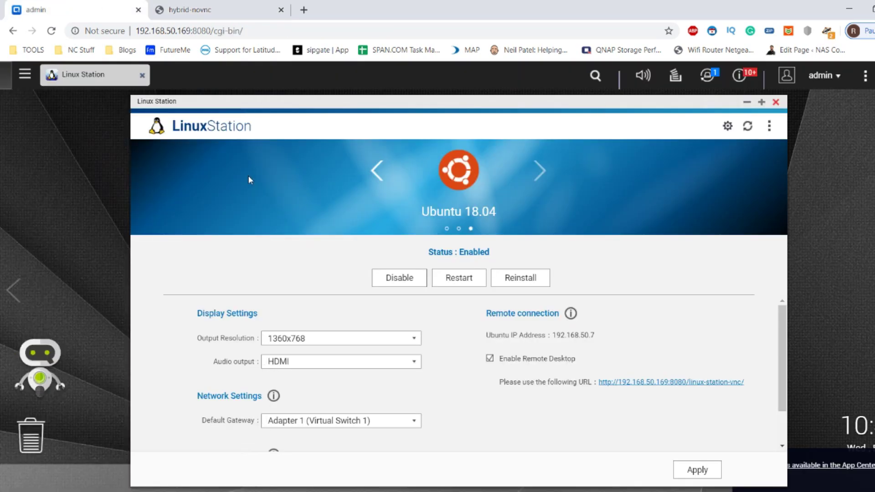
{"action": "left_click", "coordinate": [25, 75]}
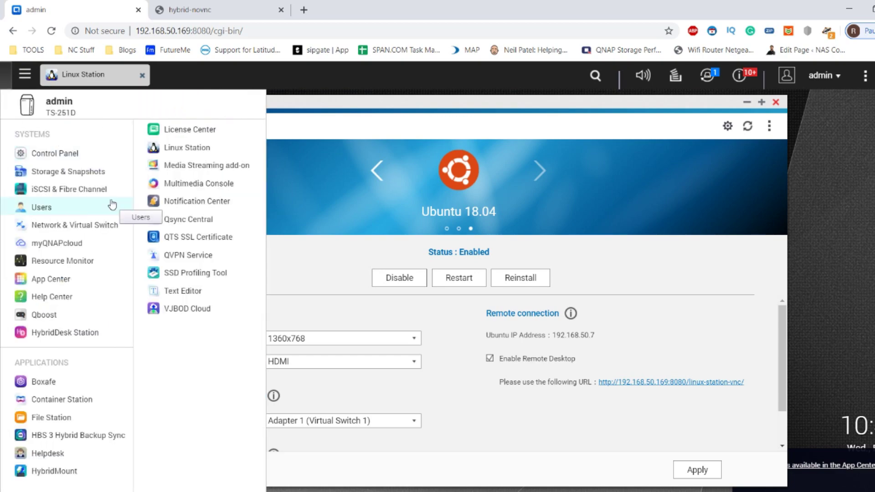
{"action": "left_click", "coordinate": [36, 262]}
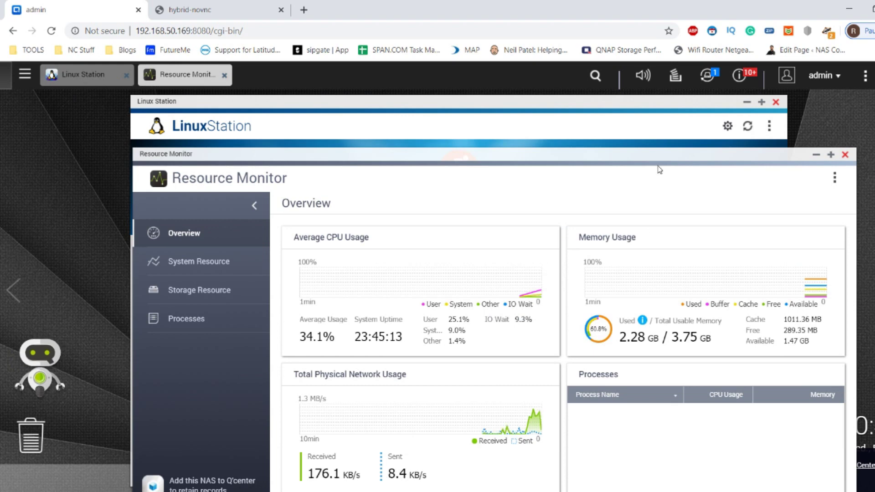
{"action": "left_click_drag", "start_coordinate": [660, 153], "coordinate": [602, 121]}
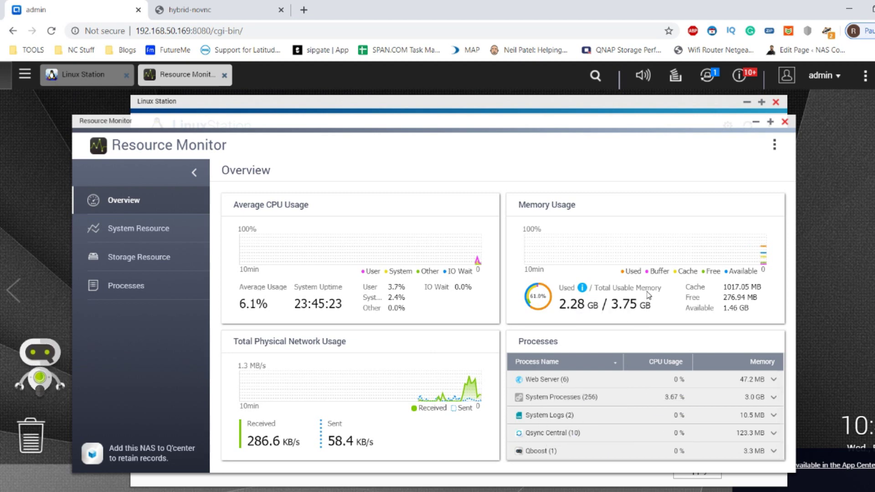
{"action": "left_click", "coordinate": [132, 253]}
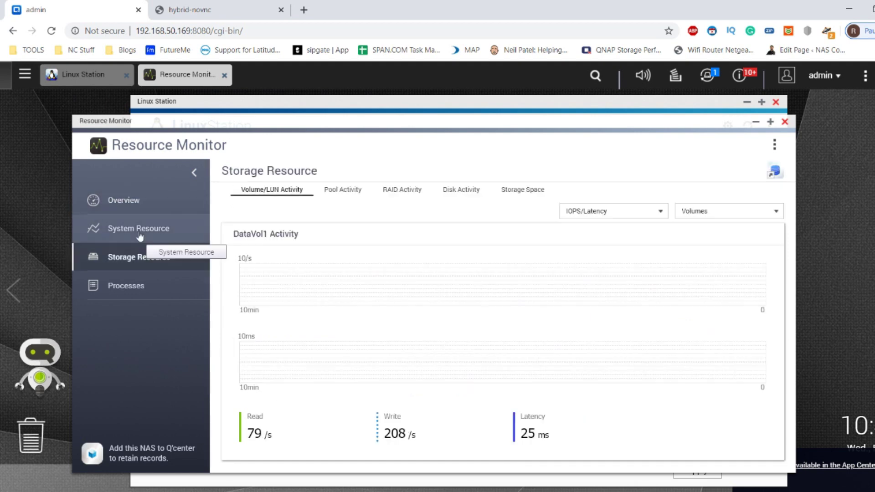
{"action": "left_click", "coordinate": [139, 230]}
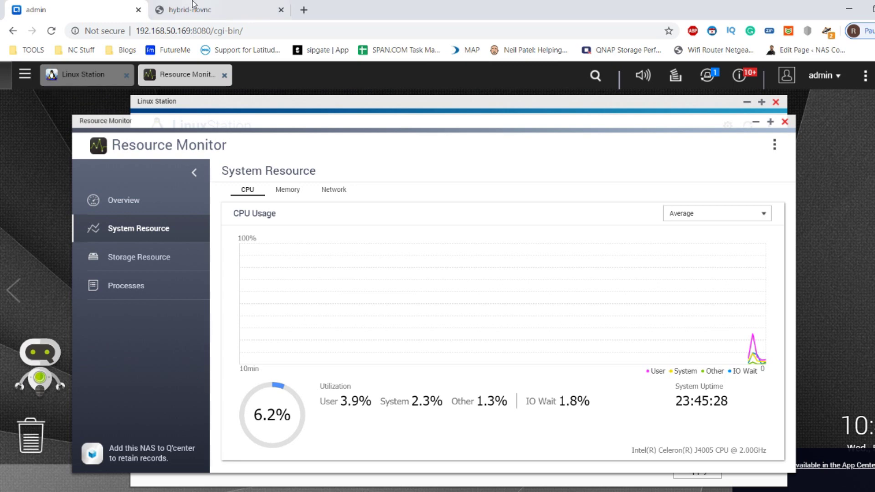
{"action": "left_click", "coordinate": [219, 10]}
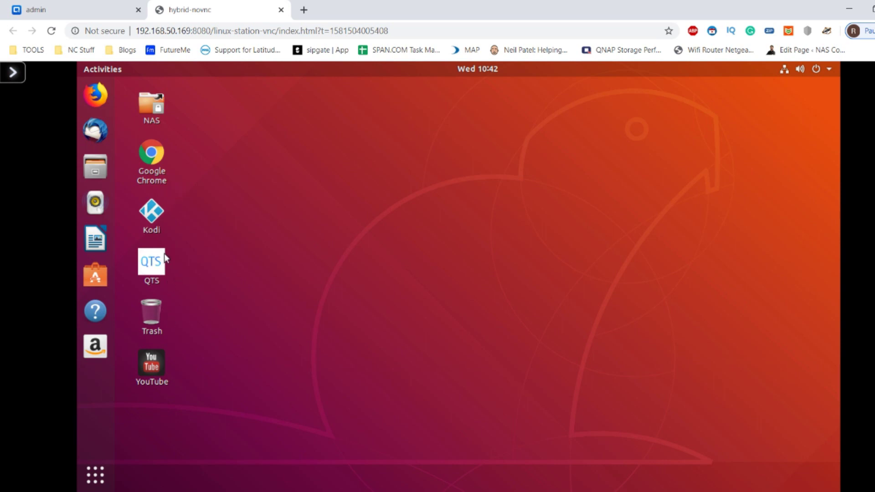
- Search Ubuntu Software for 'teamveamer', find no application, and clear the search field
{"action": "left_click", "coordinate": [100, 279]}
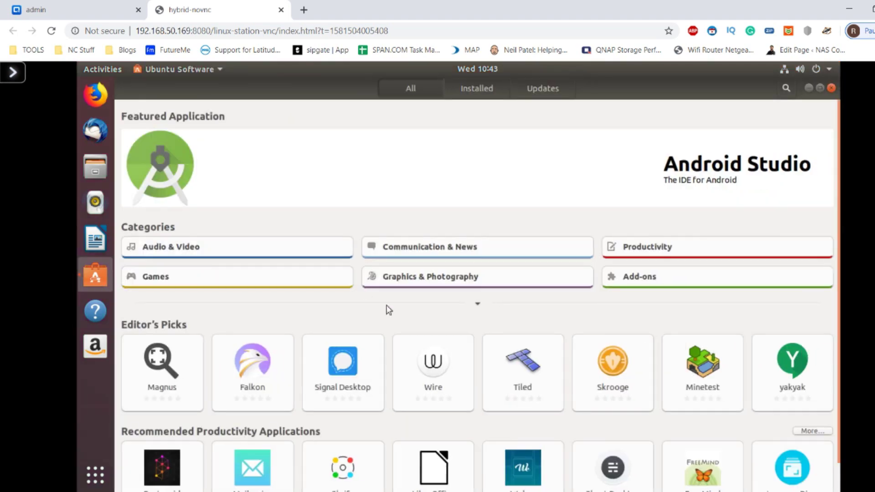
{"action": "scroll", "coordinate": [387, 308], "scroll_direction": "down", "scroll_amount": 1}
{"action": "scroll", "coordinate": [387, 310], "scroll_direction": "up", "scroll_amount": 1}
{"action": "left_click", "coordinate": [786, 88]}
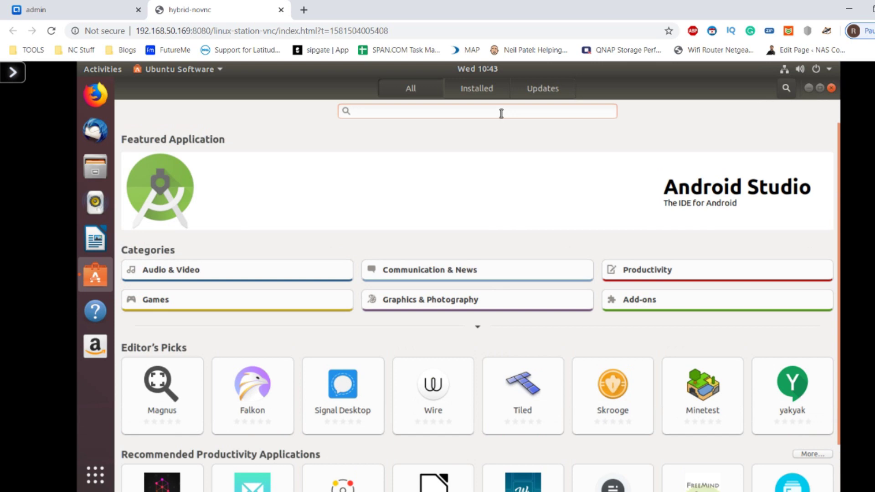
{"action": "type", "text": "teamv"}
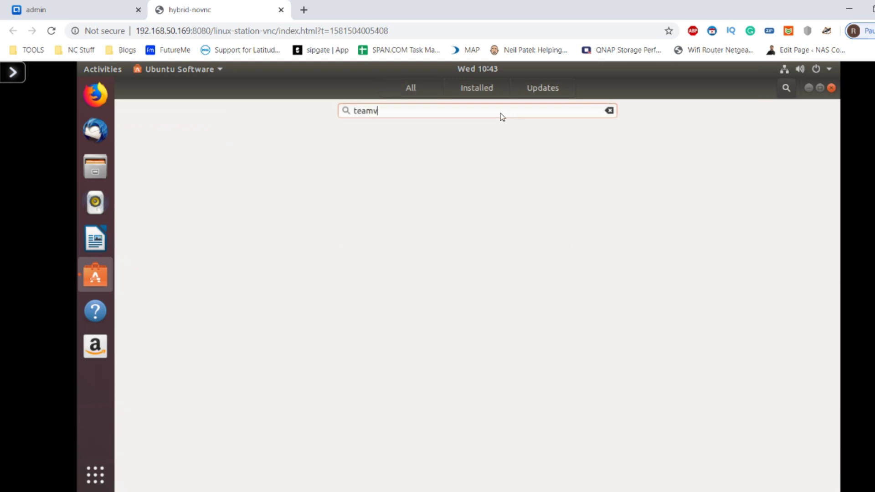
{"action": "type", "text": "eamer"}
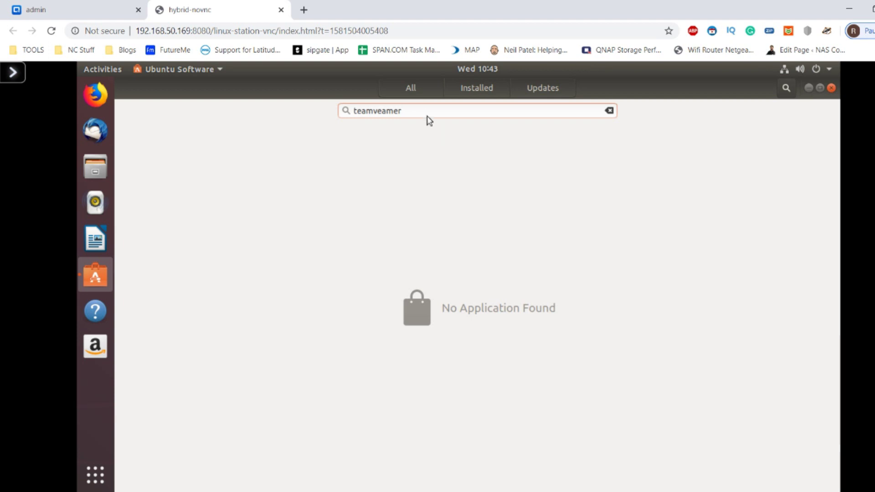
{"action": "key", "text": "ctrl+a"}
{"action": "key", "text": "BackSpace"}
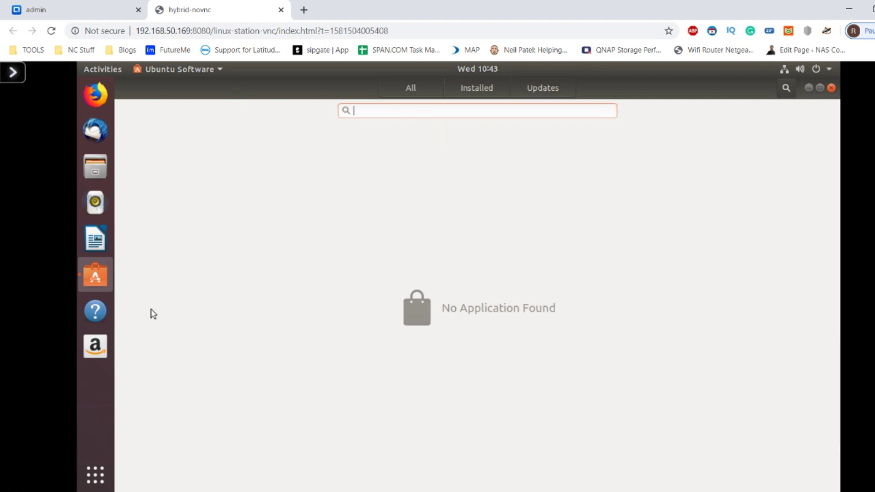
- Launch Remote Desktop Connection from a Start Menu search for 'remote', then close it and Ubuntu Software
{"action": "left_click", "coordinate": [14, 482]}
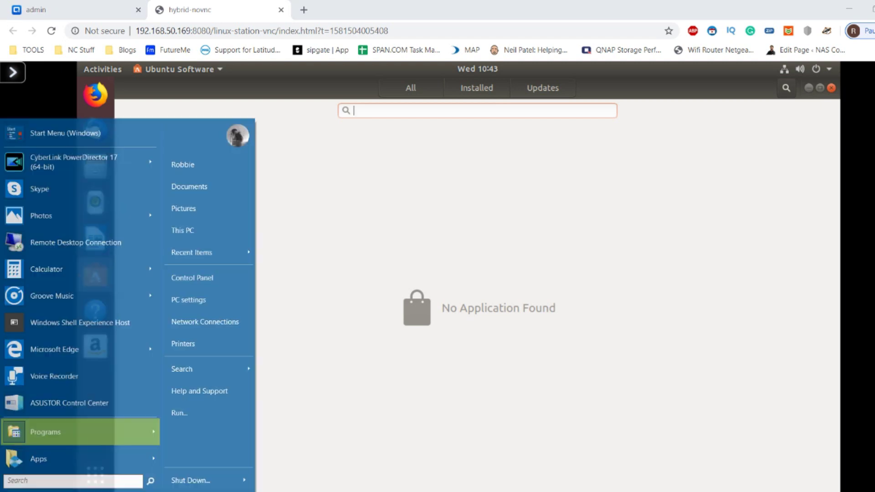
{"action": "mouse_move", "coordinate": [42, 427]}
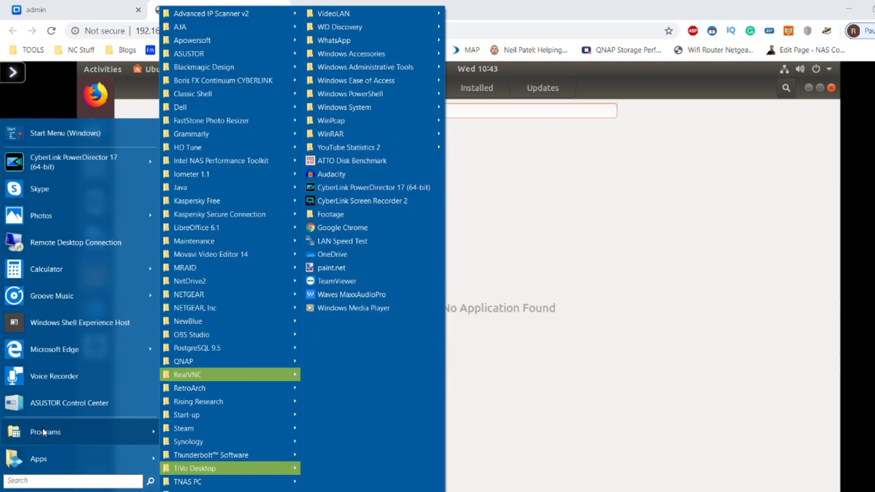
{"action": "mouse_move", "coordinate": [238, 377]}
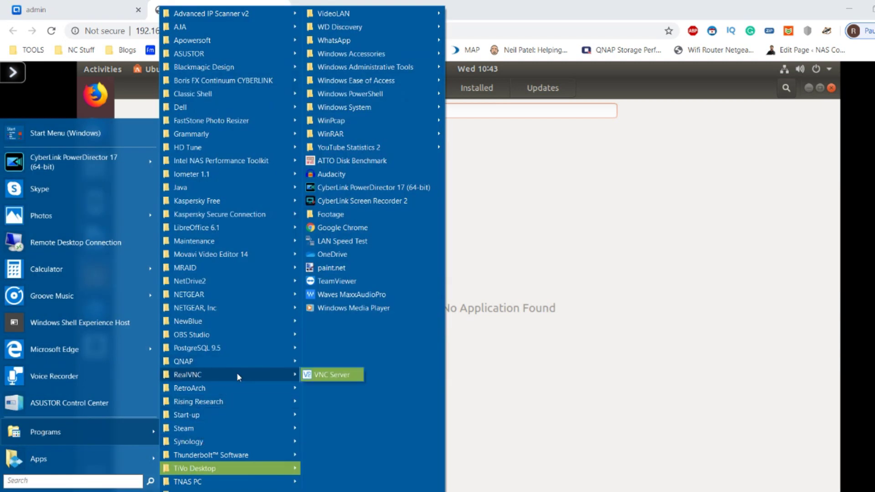
{"action": "left_click", "coordinate": [37, 485]}
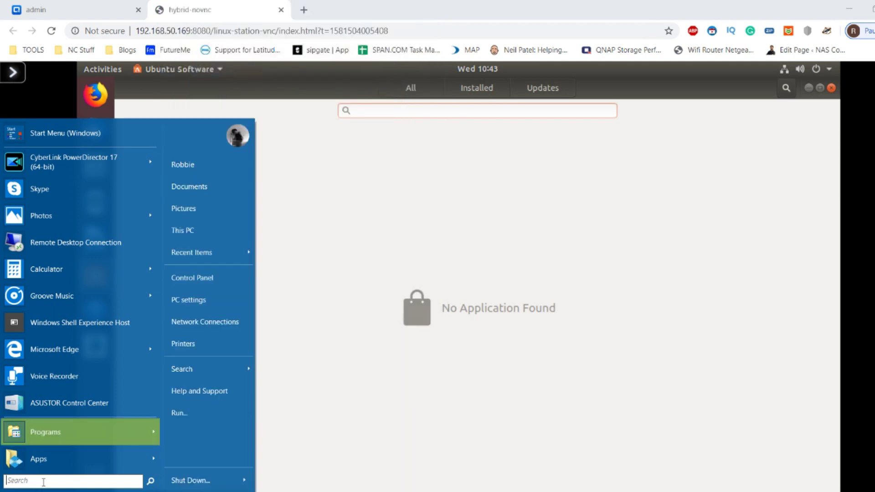
{"action": "type", "text": "remote"}
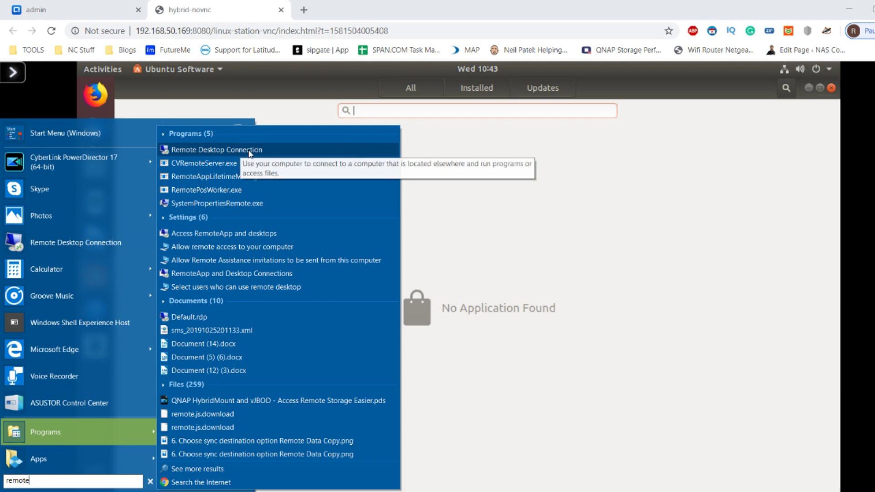
{"action": "left_click", "coordinate": [246, 150]}
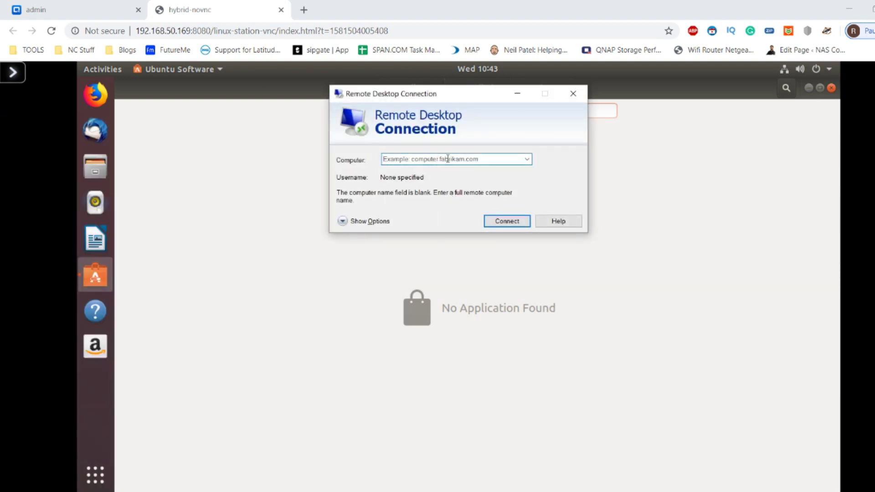
{"action": "left_click", "coordinate": [585, 90]}
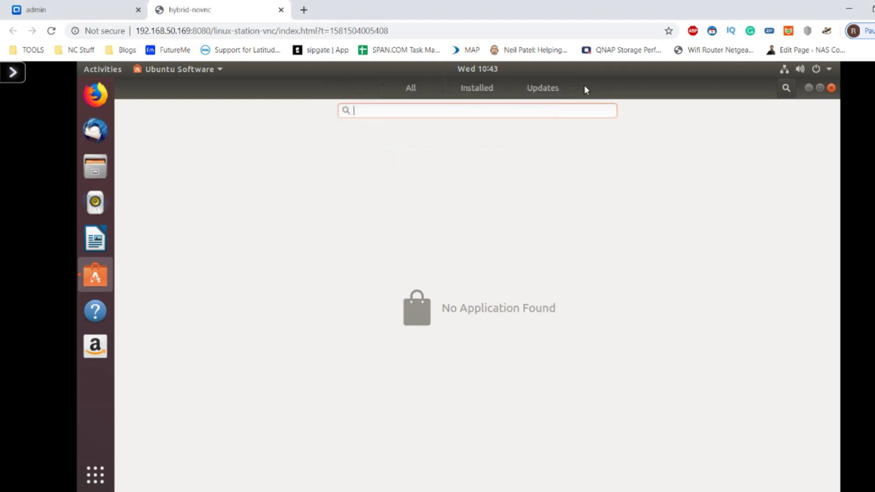
{"action": "left_click", "coordinate": [831, 89]}
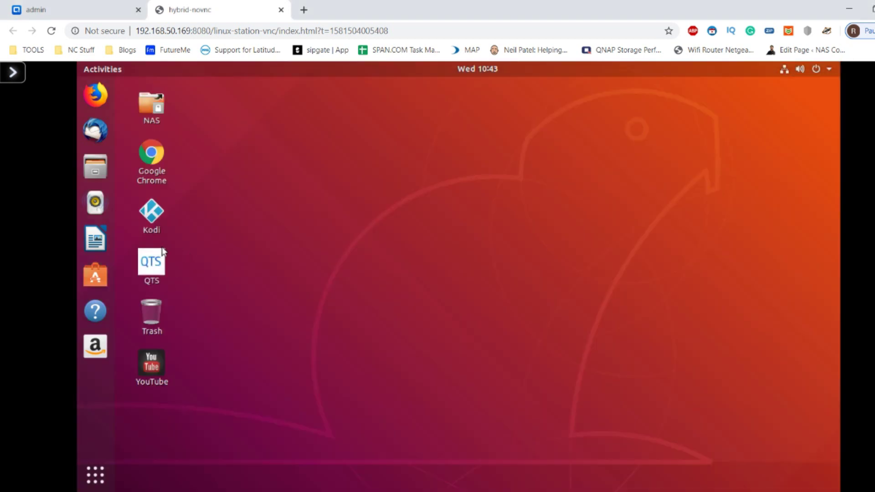
- Load the QTS page at 10.0.5.1:8080 via the desktop shortcut and close the host's Resource Monitor
{"action": "left_click", "coordinate": [153, 268]}
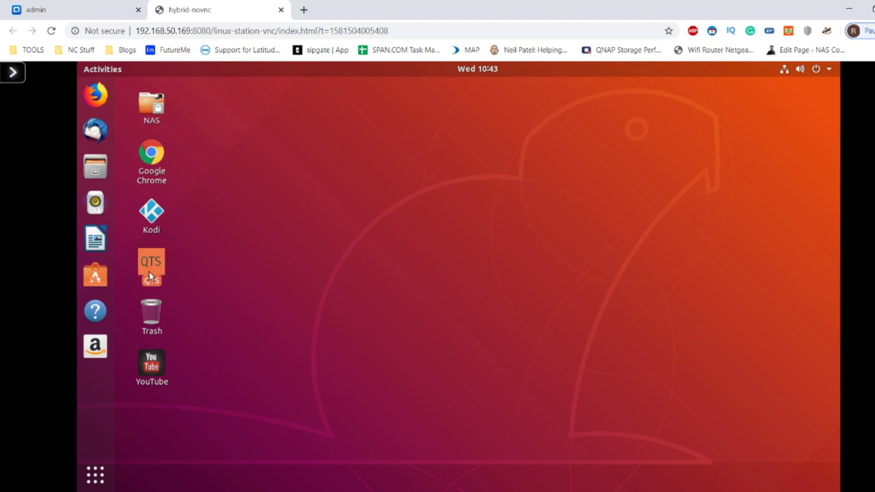
{"action": "left_click", "coordinate": [96, 8]}
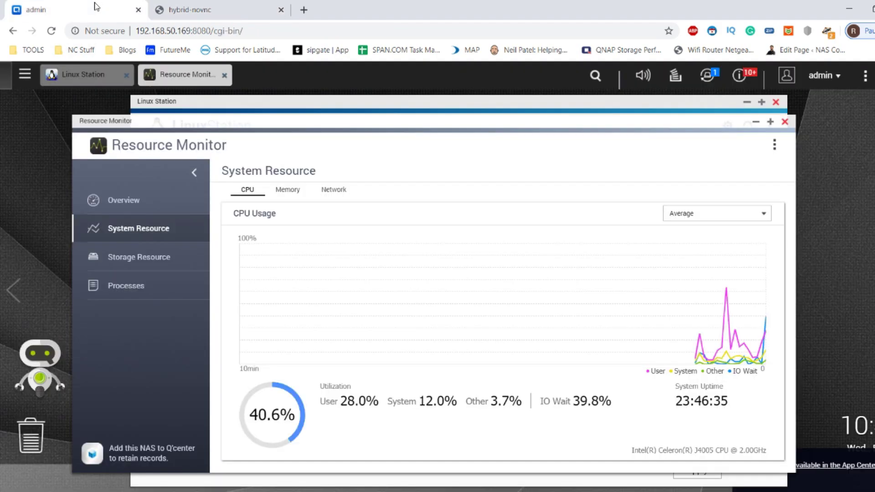
{"action": "left_click", "coordinate": [784, 122]}
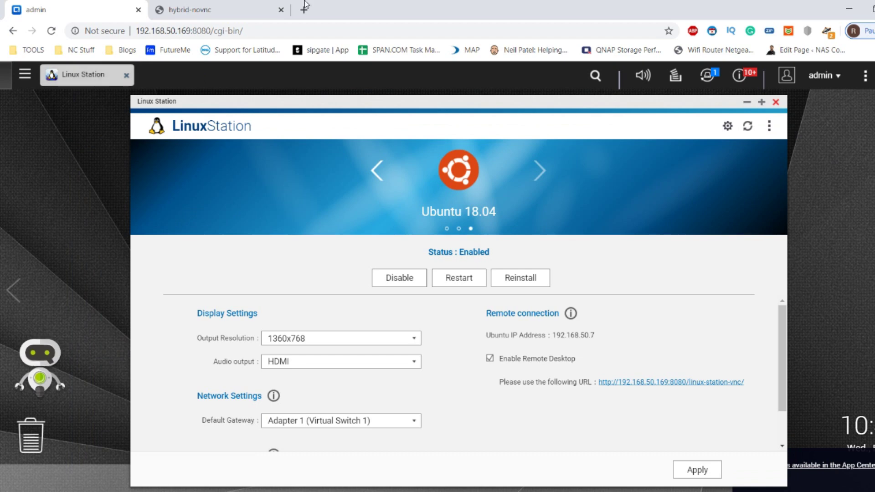
{"action": "left_click", "coordinate": [255, 9]}
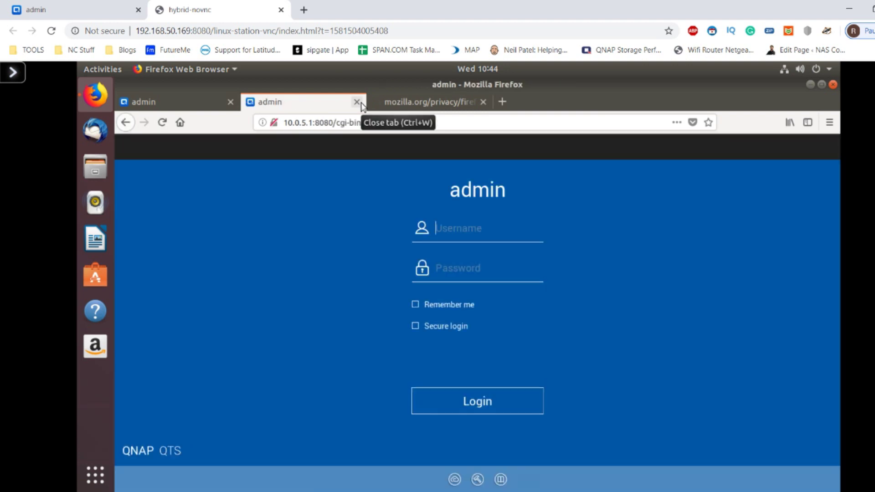
- Log into the nested QTS page as admin with the account password
{"action": "type", "text": "adm"}
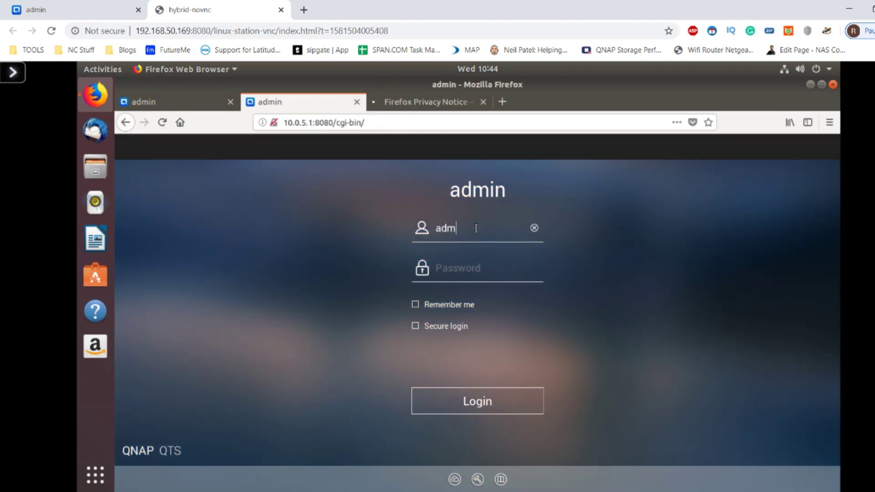
{"action": "type", "text": "in"}
{"action": "key", "text": "Tab"}
{"action": "type", "text": "•••••••"}
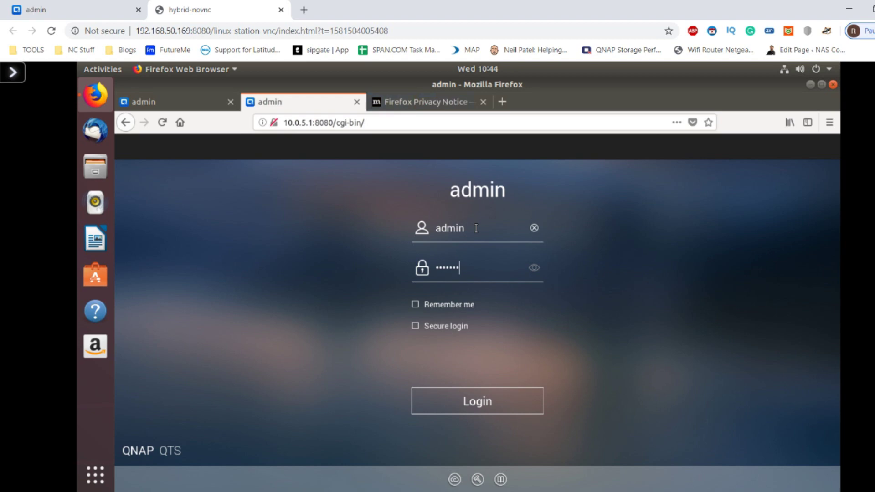
{"action": "key", "text": "Return"}
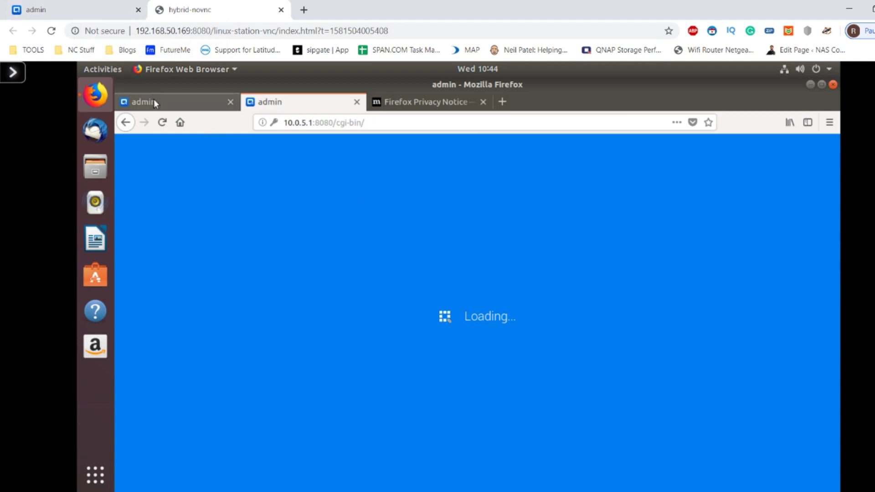
- Switch to the host NAS admin tab and check its Main Menu
{"action": "left_click", "coordinate": [111, 15]}
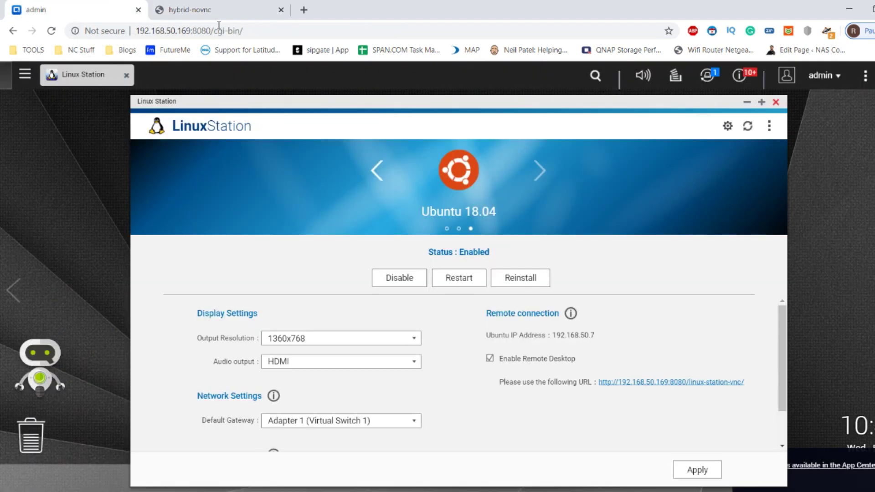
{"action": "left_click", "coordinate": [25, 85]}
{"action": "left_click", "coordinate": [72, 246]}
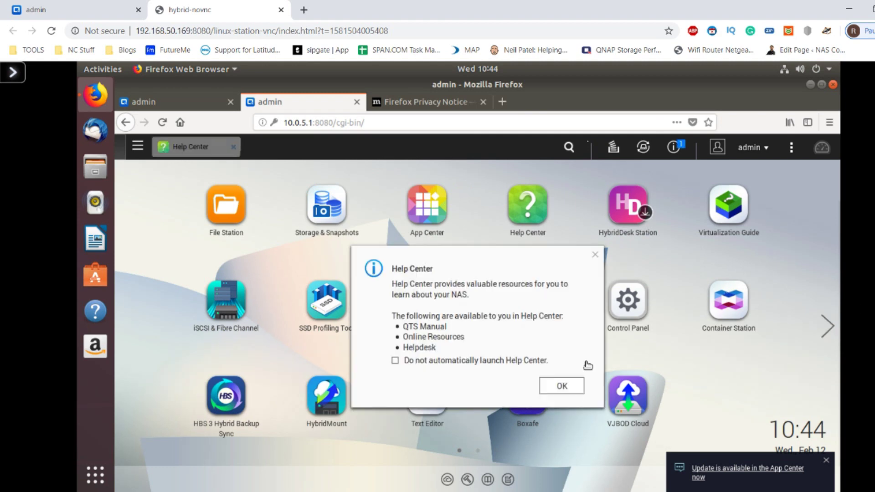
- Dismiss the Help Center and License Store startup notices in the nested QTS
{"action": "left_click", "coordinate": [566, 388]}
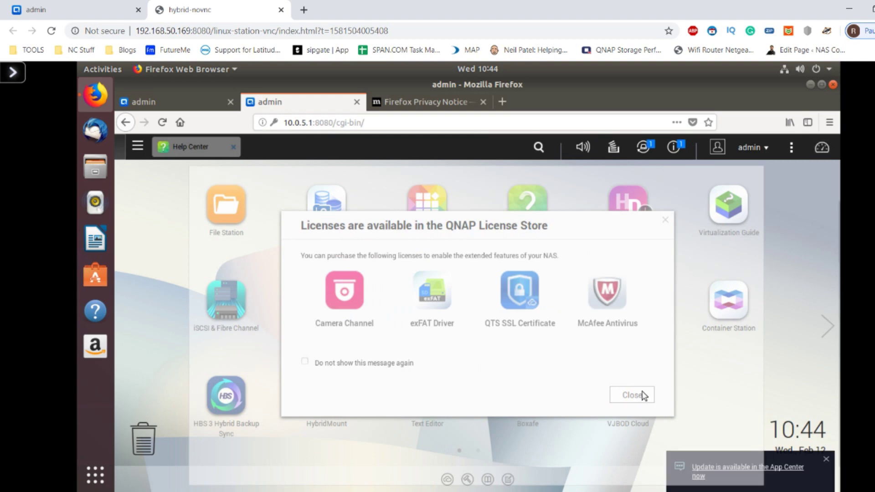
{"action": "left_click", "coordinate": [643, 396]}
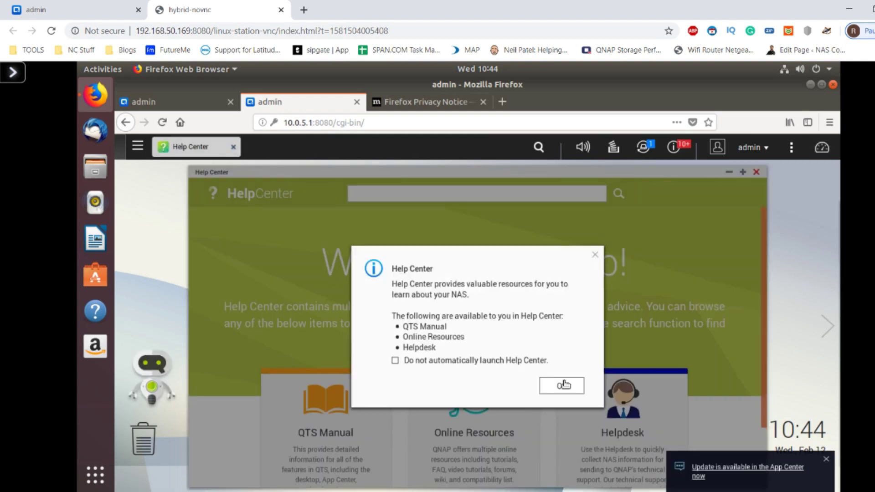
{"action": "left_click", "coordinate": [563, 385]}
{"action": "left_click", "coordinate": [756, 172]}
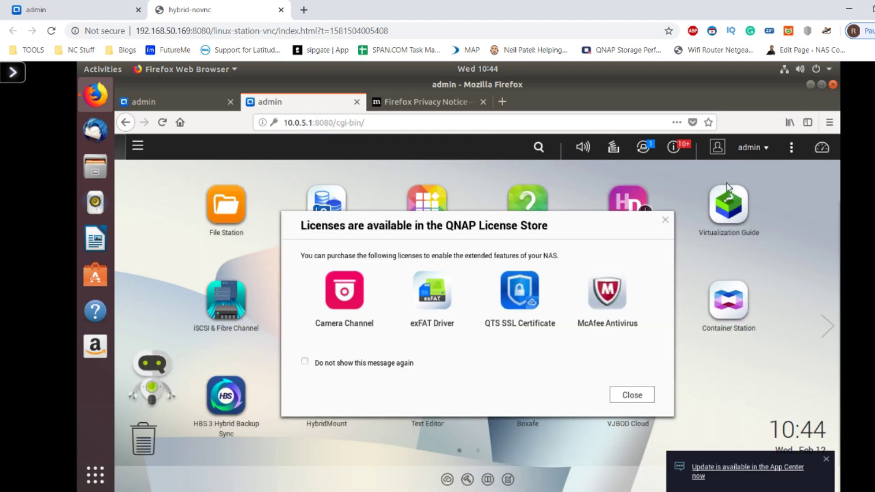
{"action": "left_click", "coordinate": [665, 220]}
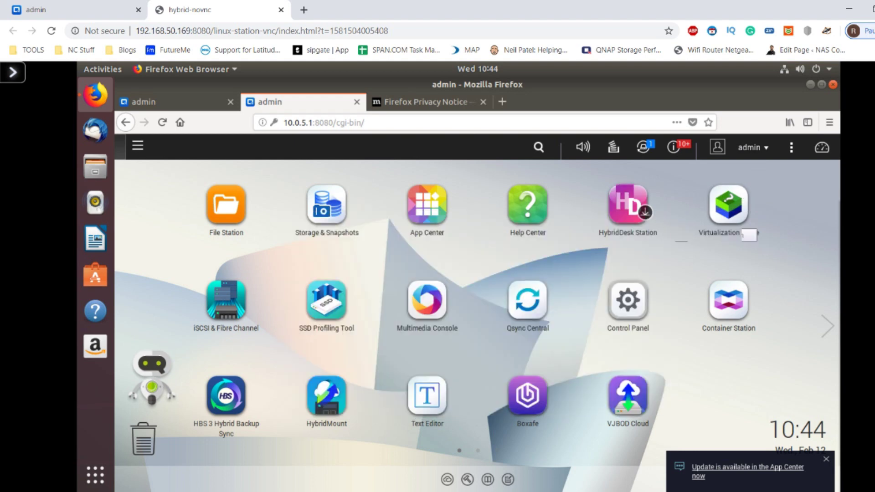
- Launch Linux Station from the app list, close the Privacy Notice tab, and open its remote desktop URL
{"action": "left_click", "coordinate": [827, 326]}
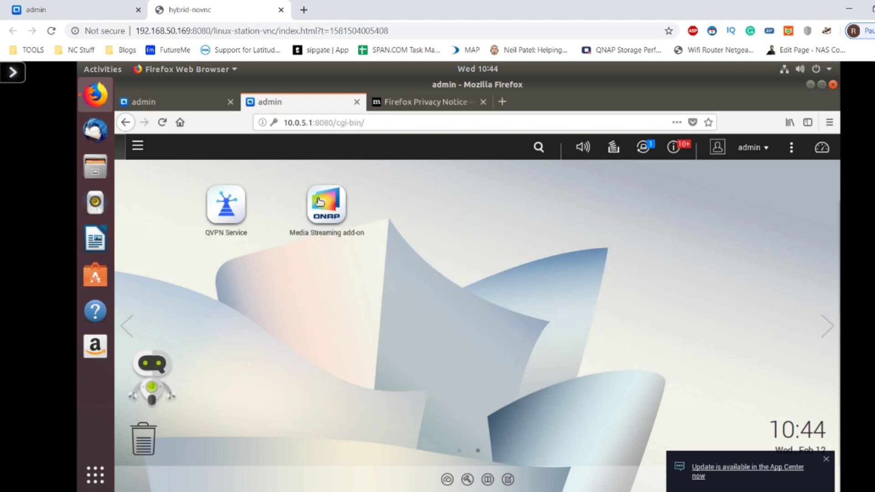
{"action": "left_click", "coordinate": [137, 145]}
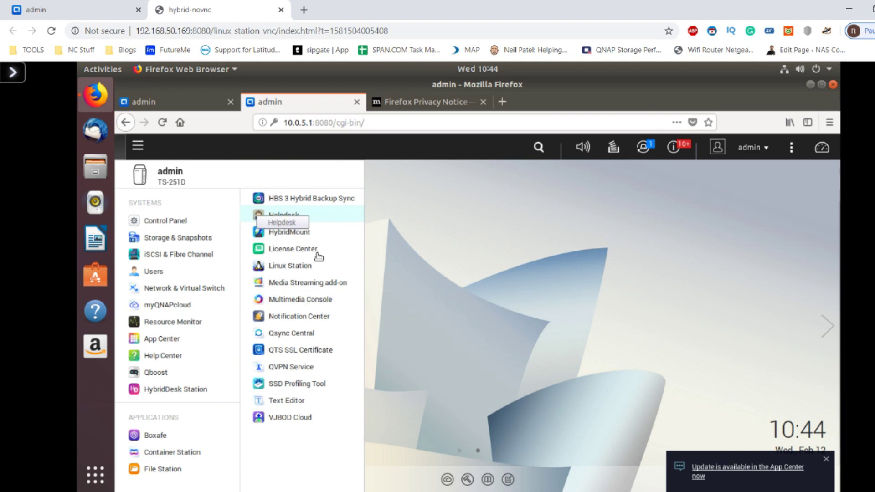
{"action": "left_click", "coordinate": [296, 265]}
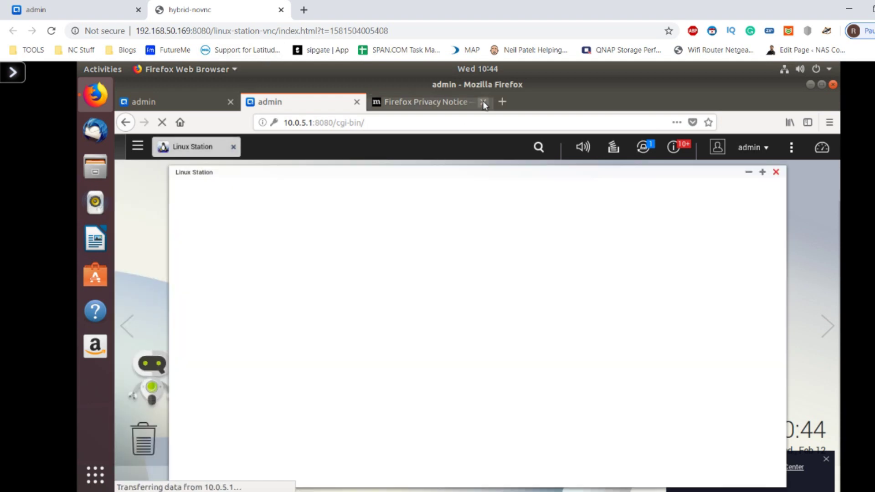
{"action": "left_click", "coordinate": [482, 102]}
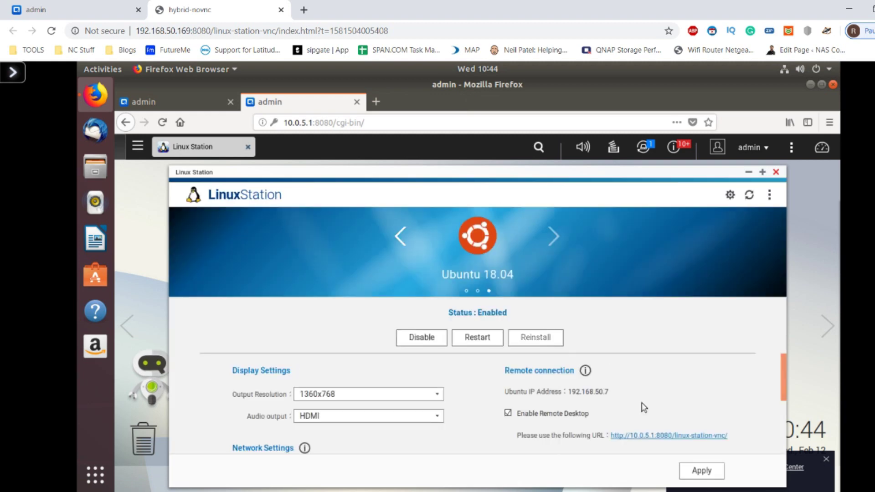
{"action": "left_click", "coordinate": [632, 436]}
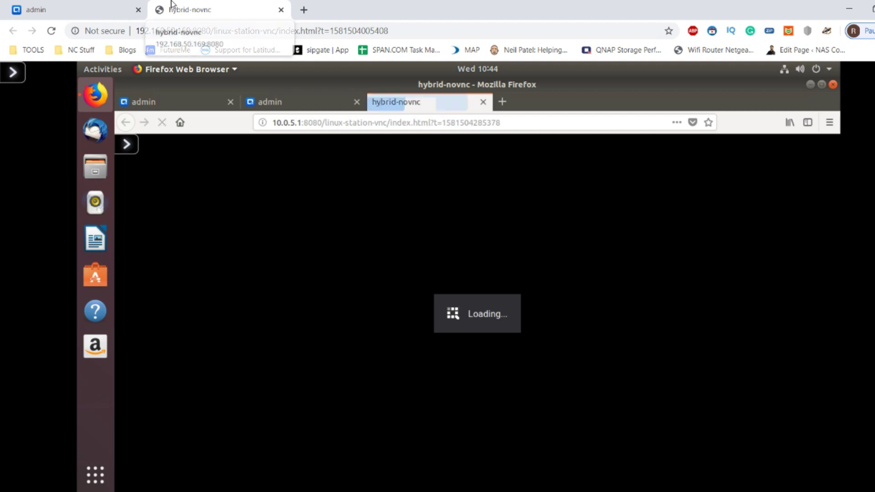
- Move between the host Resource Monitor and nested session tabs, bringing Linux Station forward
{"action": "left_click", "coordinate": [55, 9]}
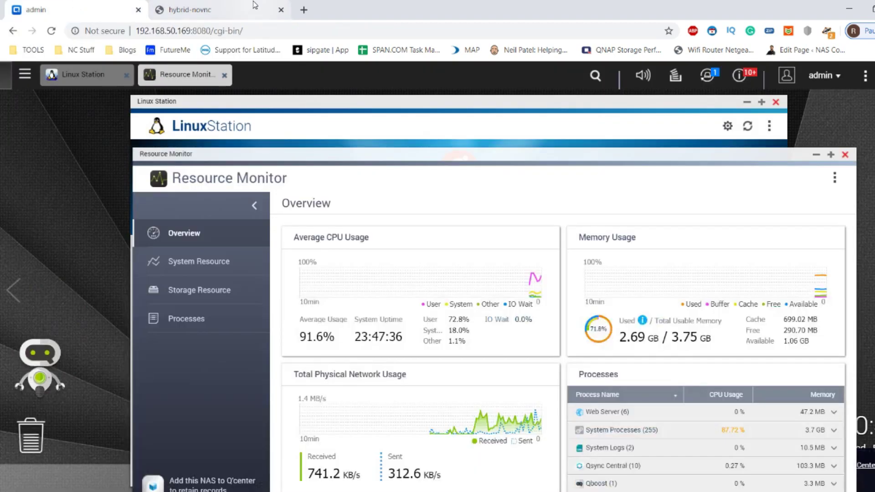
{"action": "left_click", "coordinate": [254, 6]}
{"action": "left_click", "coordinate": [95, 6]}
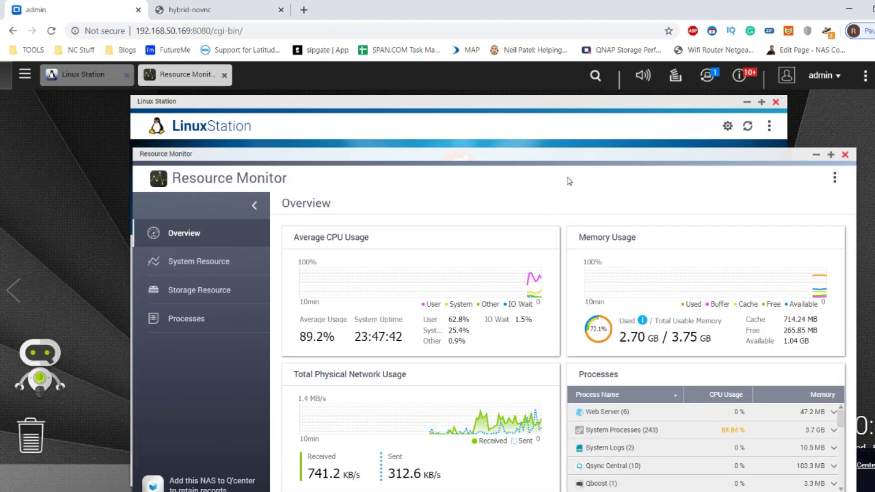
{"action": "left_click", "coordinate": [552, 124]}
{"action": "left_click", "coordinate": [182, 75]}
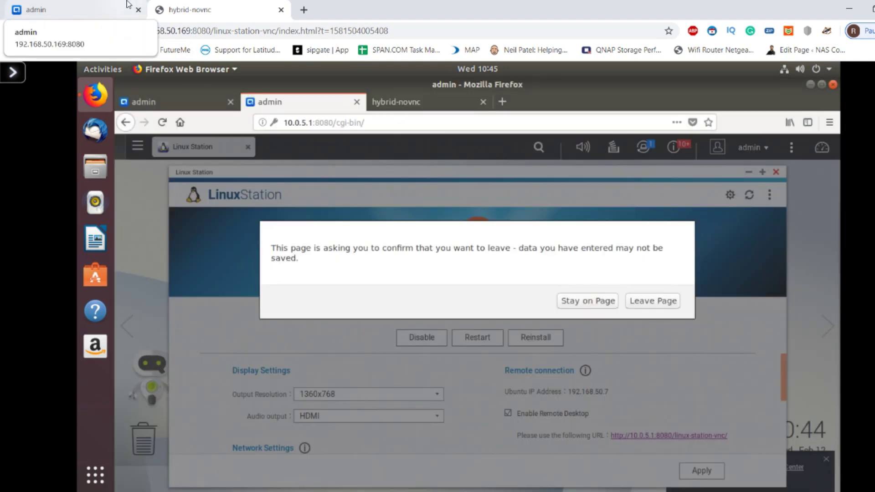
- Confirm Leave Page to close the nested Firefox, check host resource usage, and return to Ubuntu
{"action": "left_click", "coordinate": [642, 302]}
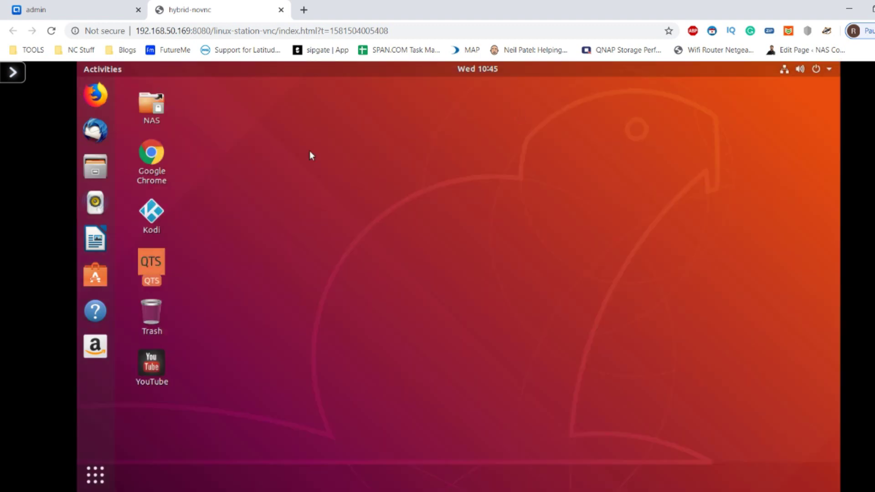
{"action": "left_click", "coordinate": [36, 10]}
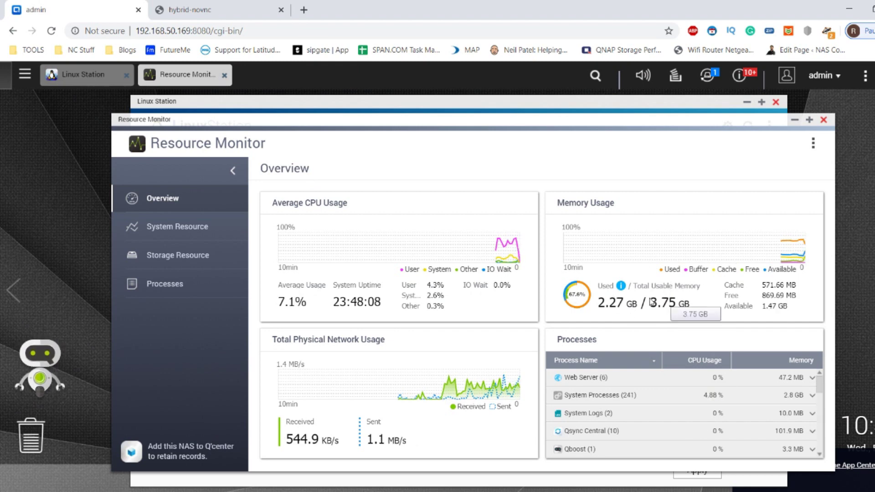
{"action": "left_click", "coordinate": [222, 6]}
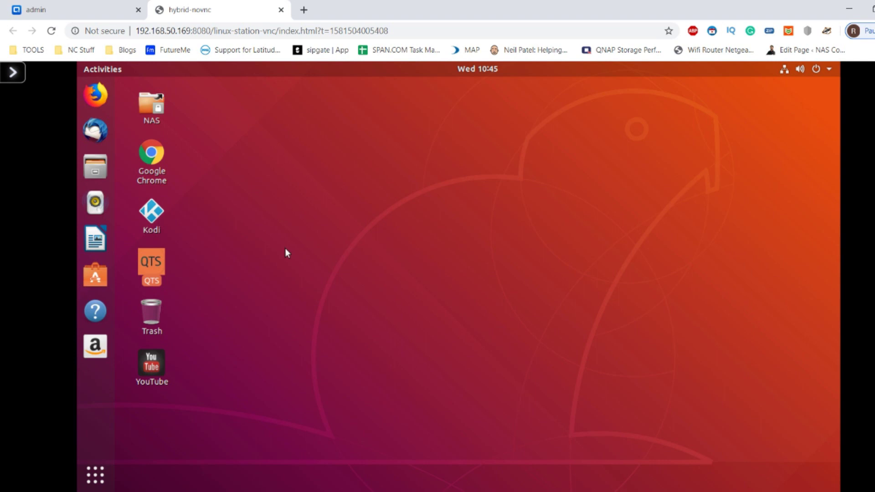